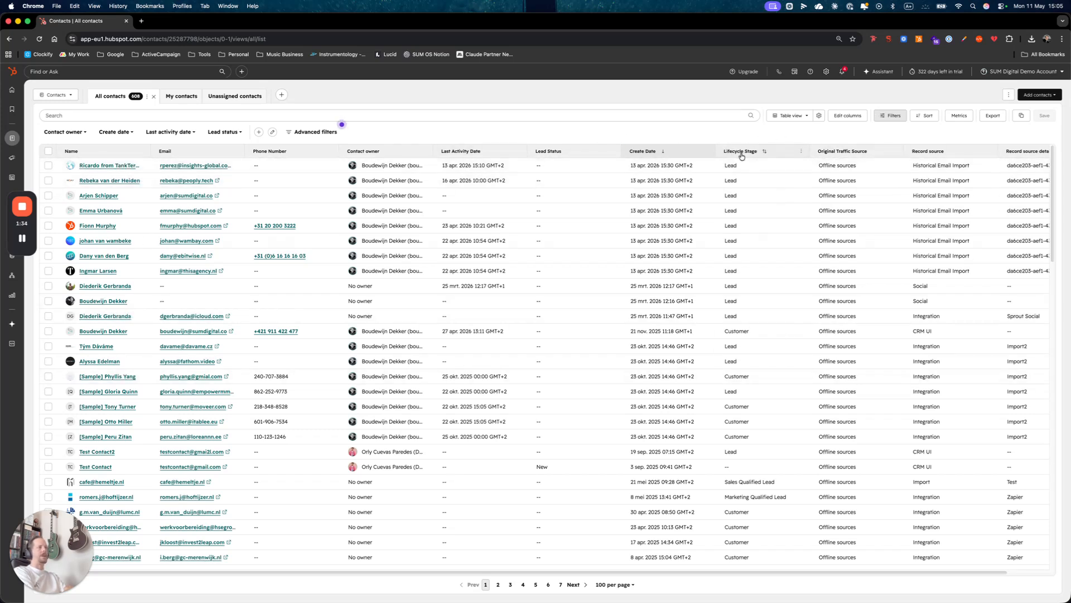
- Open the column insights for the Lifecycle Stage column of the contacts table
left_click(801, 153)
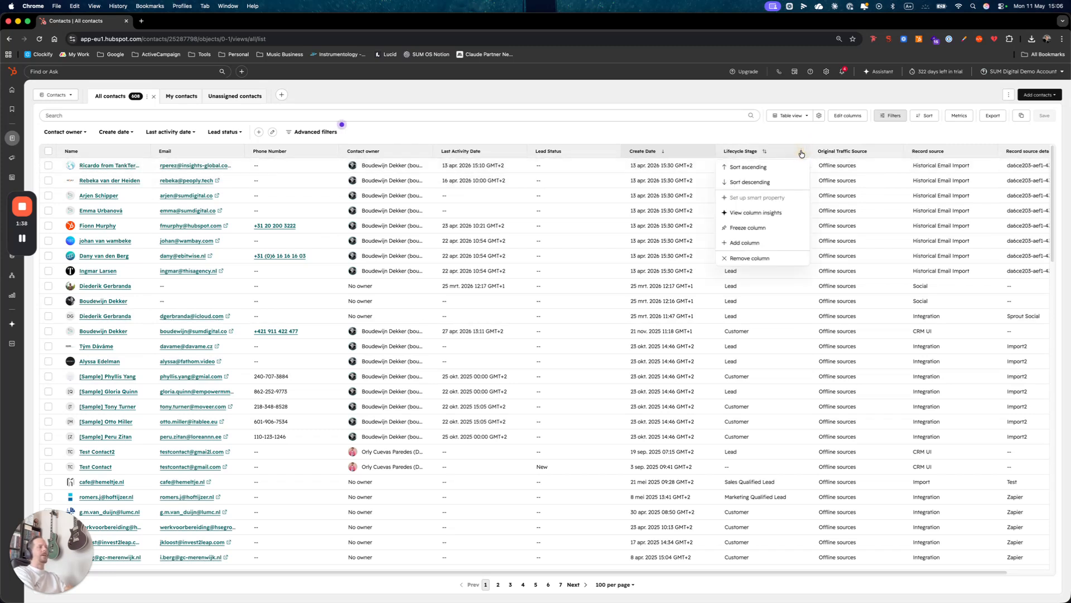
left_click(745, 213)
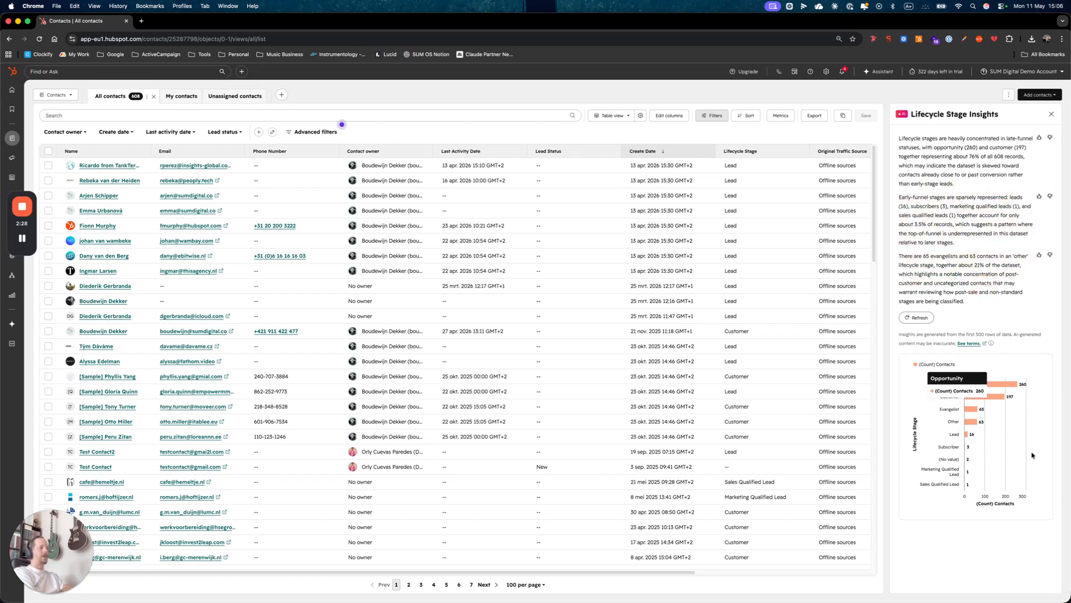
- Open the column insights for the Create Date column
mouse_move(966, 433)
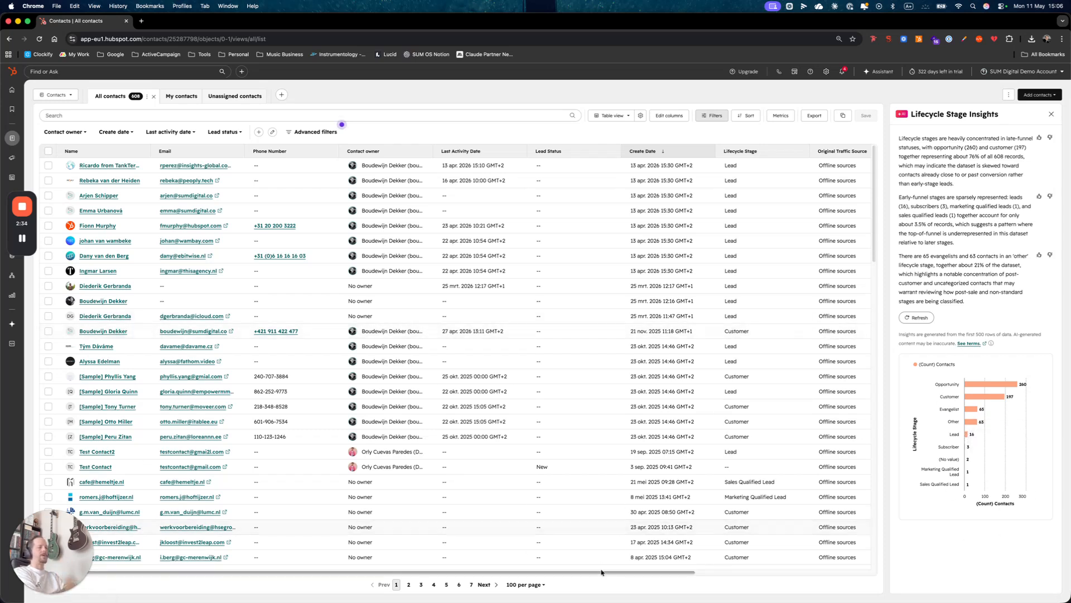
left_click_drag(617, 573, 731, 573)
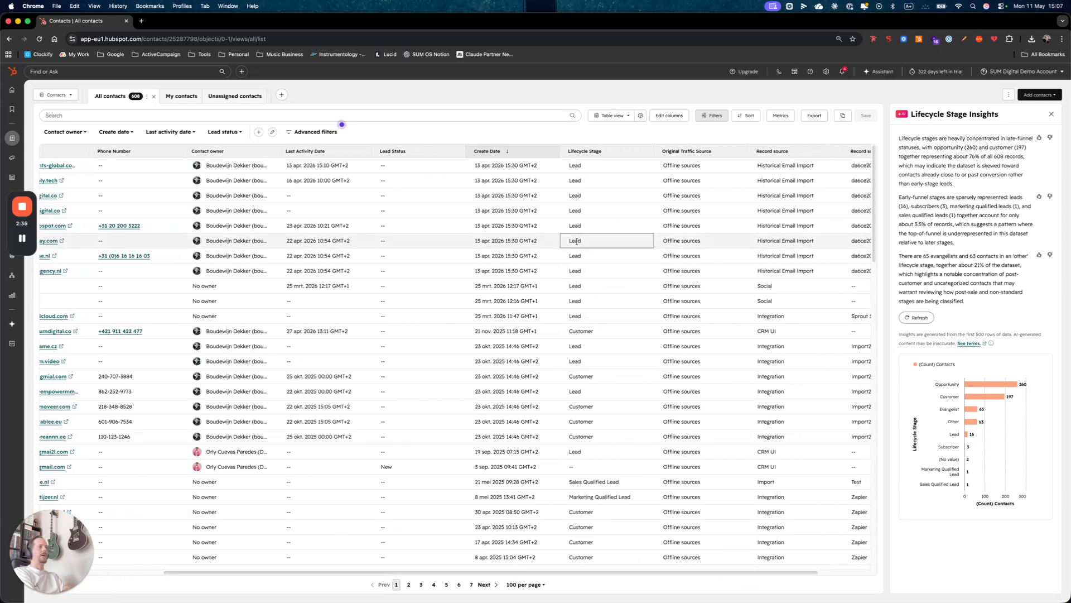
left_click(551, 154)
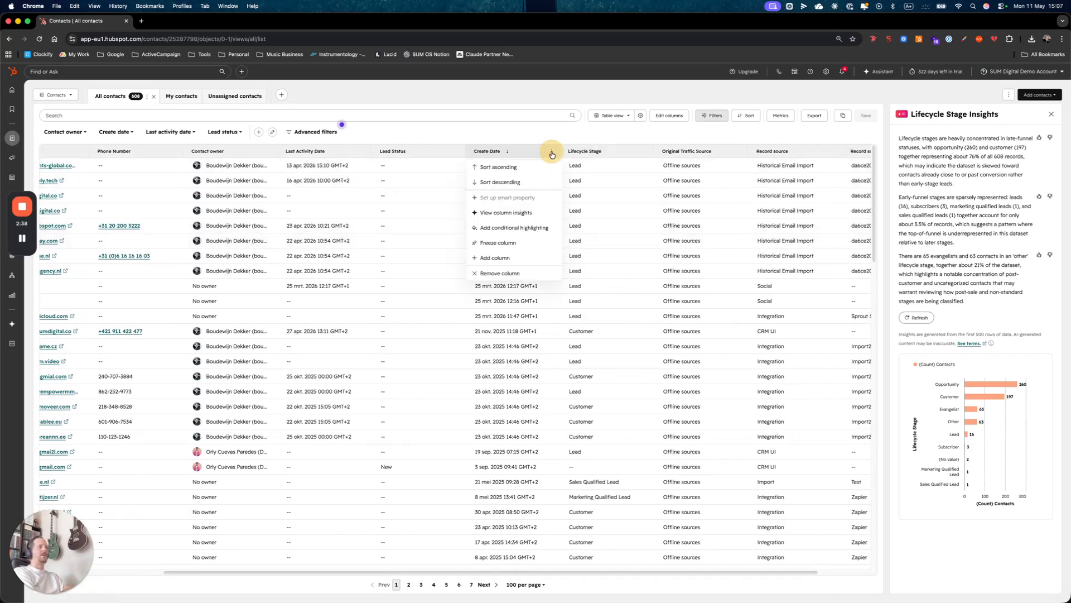
left_click(505, 214)
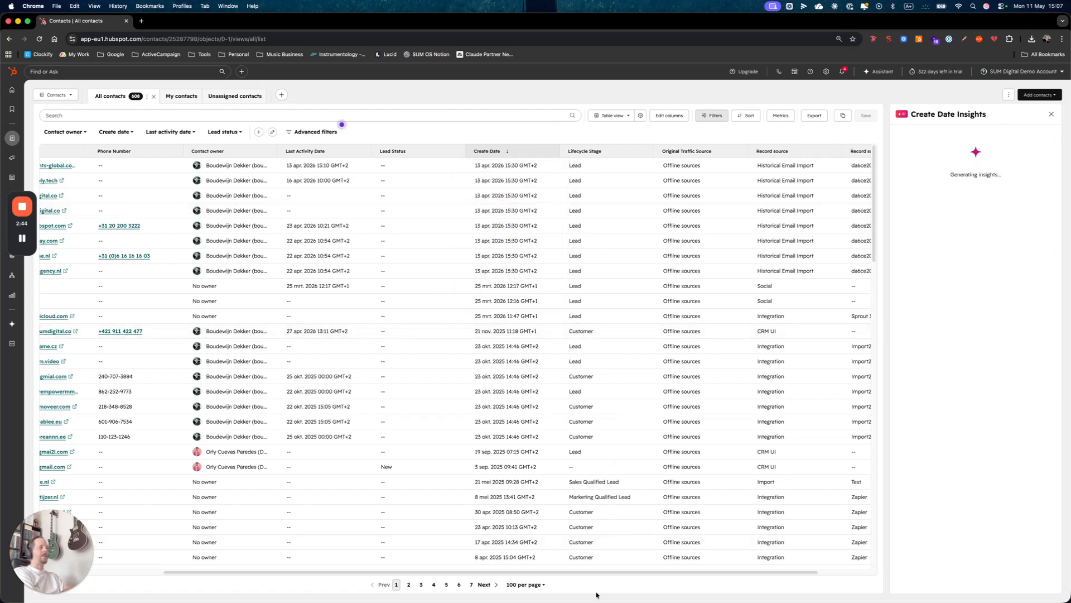
- Read through the Create Date insights and close the insights panel
left_click_drag(607, 573, 660, 576)
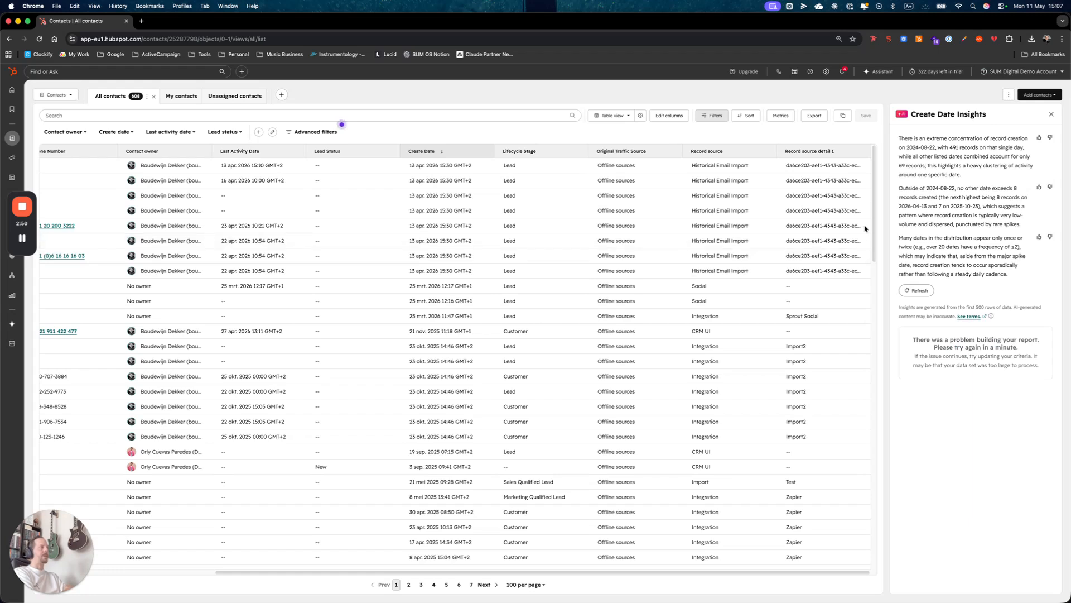
left_click_drag(897, 139, 1034, 139)
left_click(924, 148)
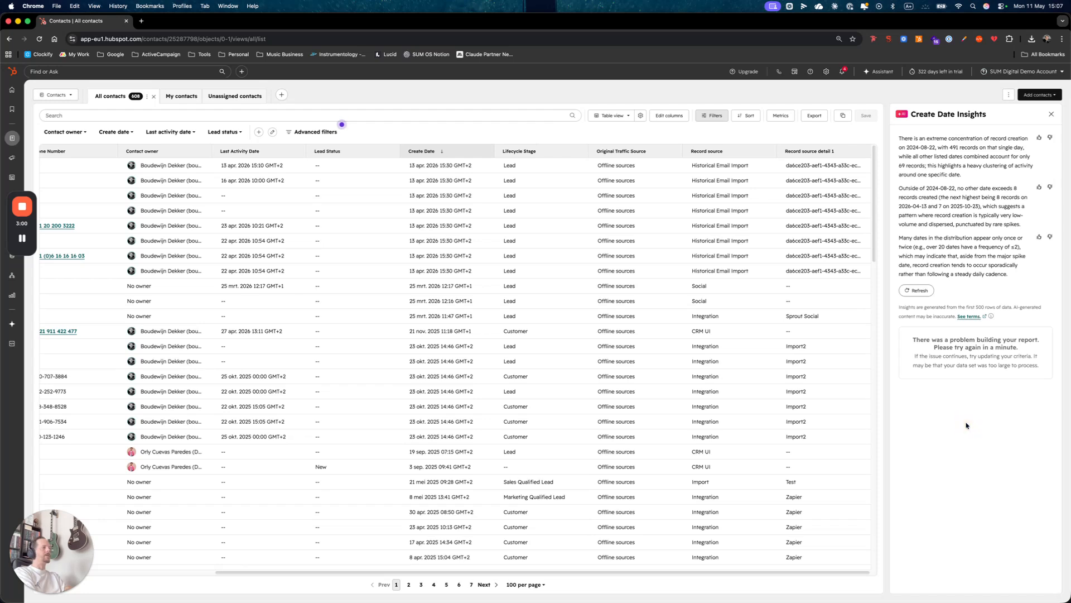
left_click(1052, 116)
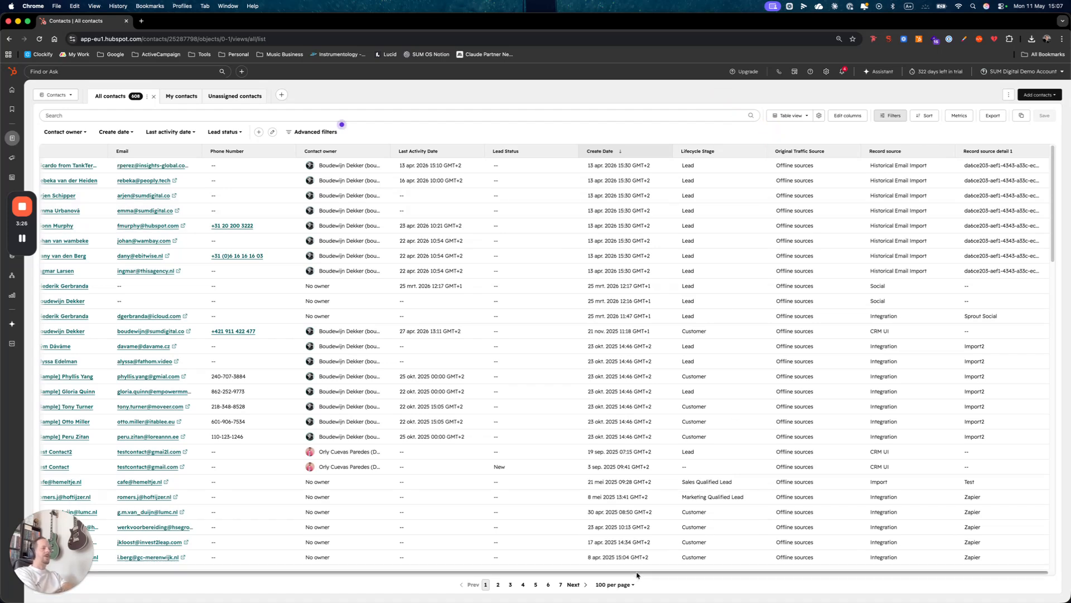
scroll(564, 575, "left", 3)
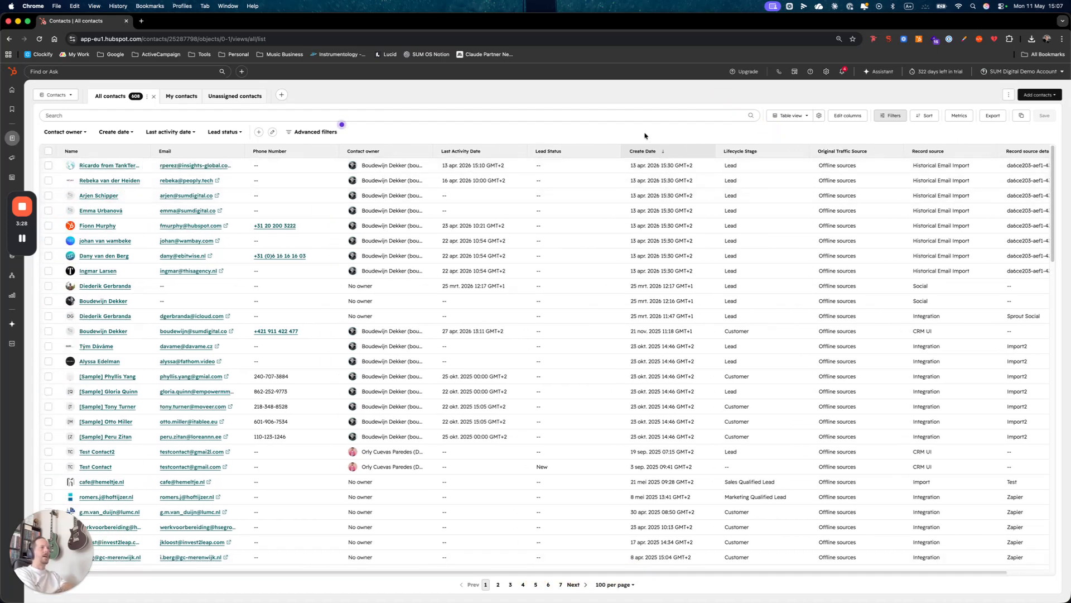
- Switch the contacts list from Table view to Report view
left_click(800, 135)
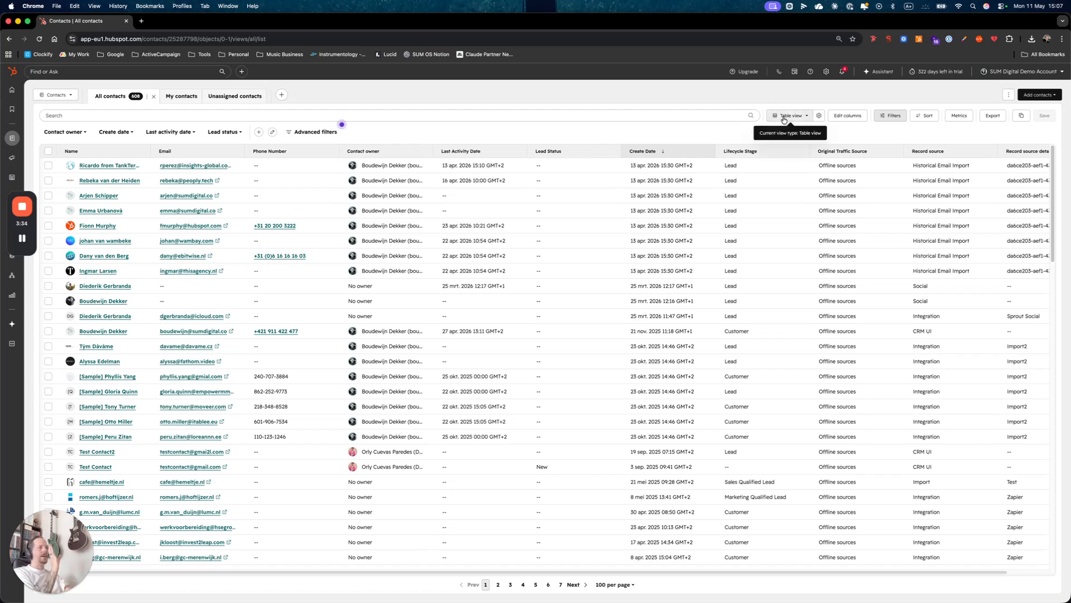
left_click(792, 117)
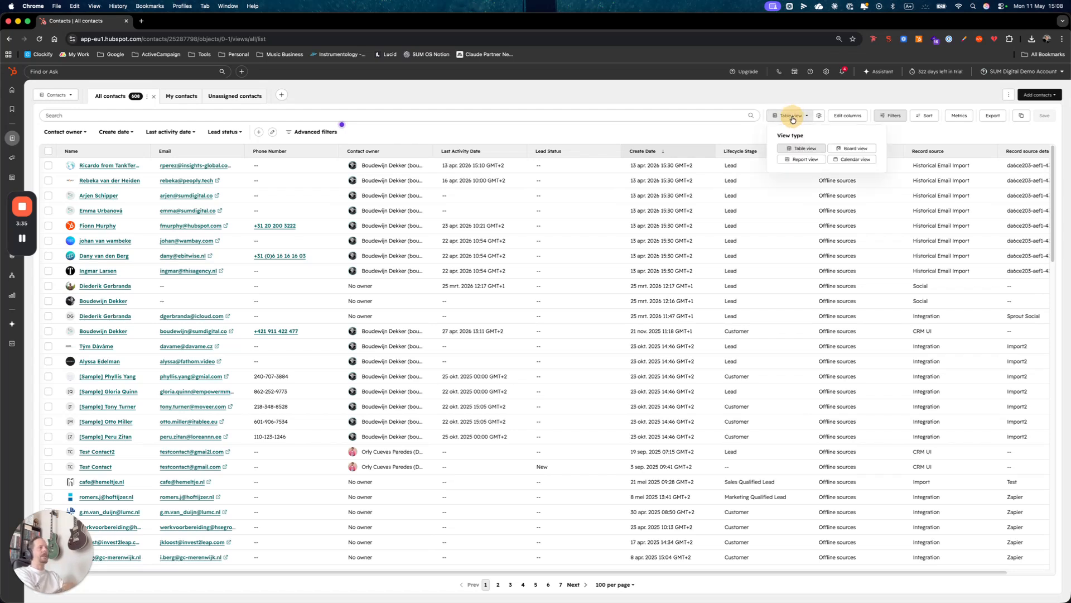
left_click(803, 162)
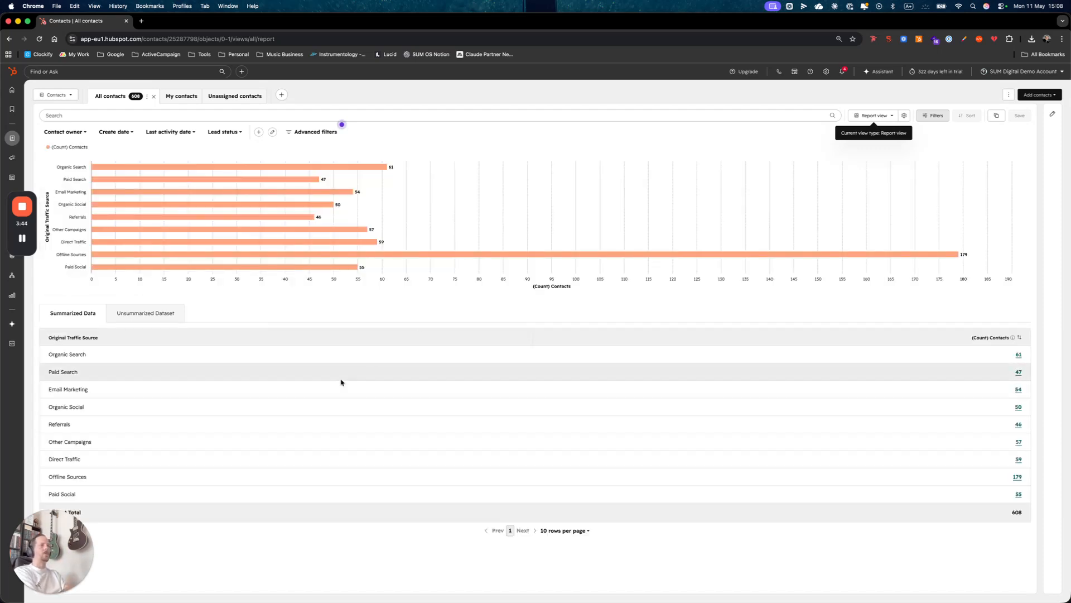
- Open the report settings and set the chart's grouping dimension to Lifecycle Stage
left_click(1053, 114)
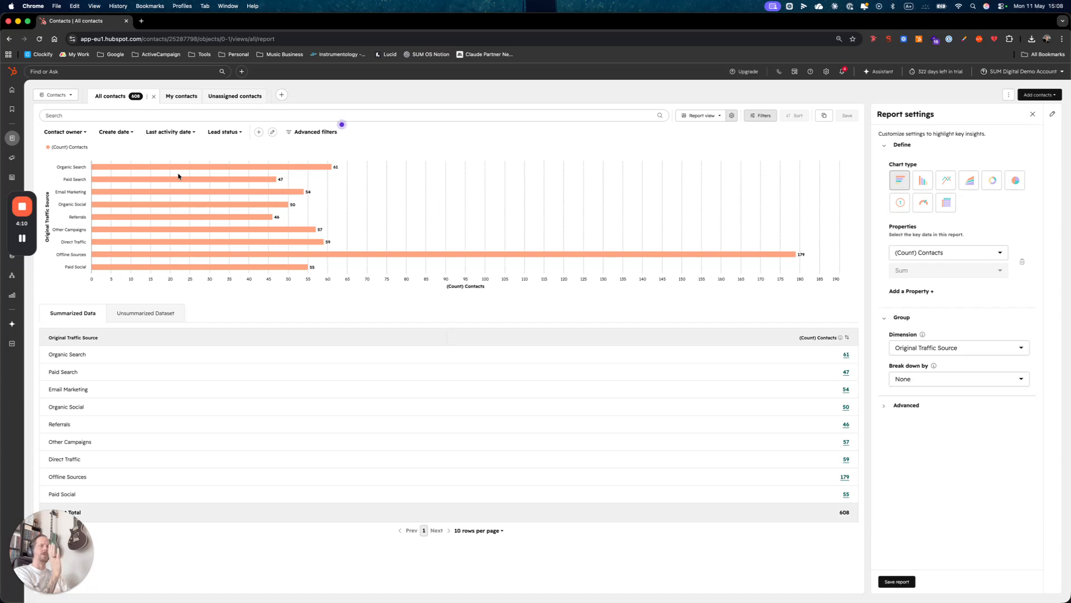
left_click(130, 132)
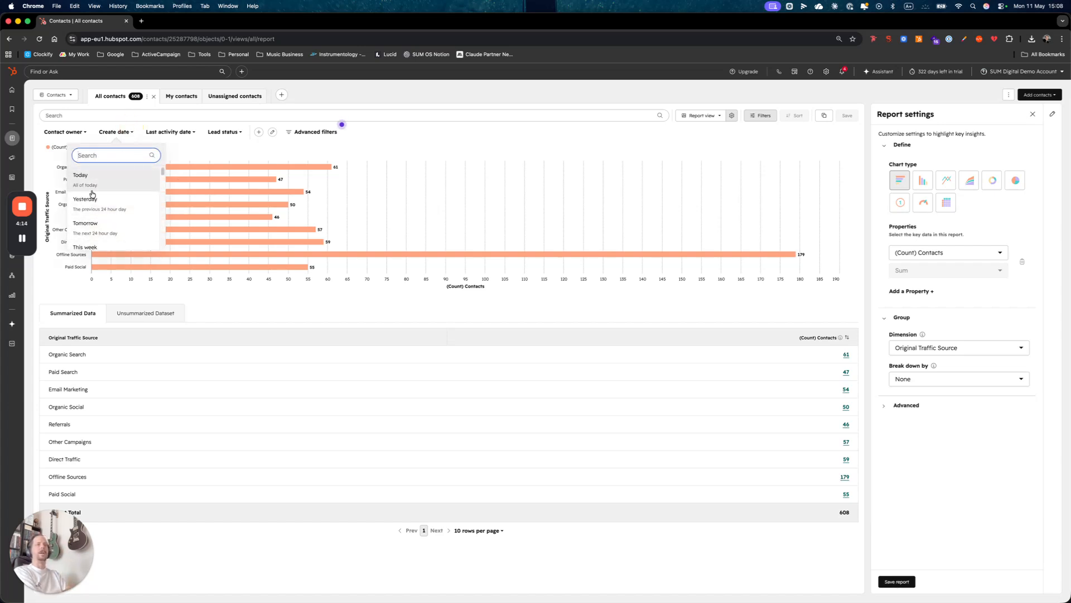
left_click(395, 142)
left_click(980, 348)
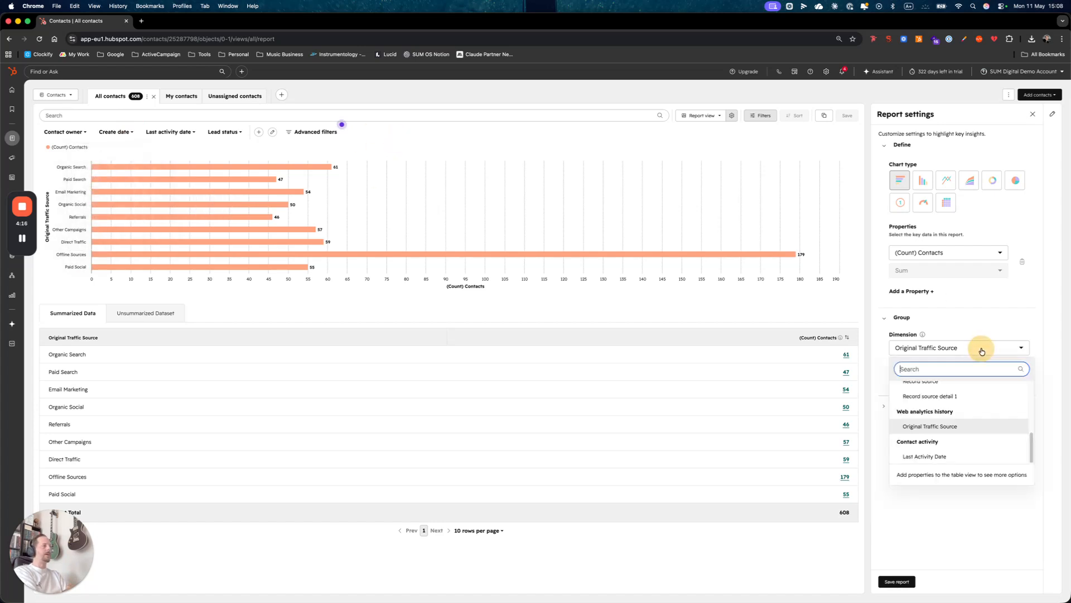
type("lifecy")
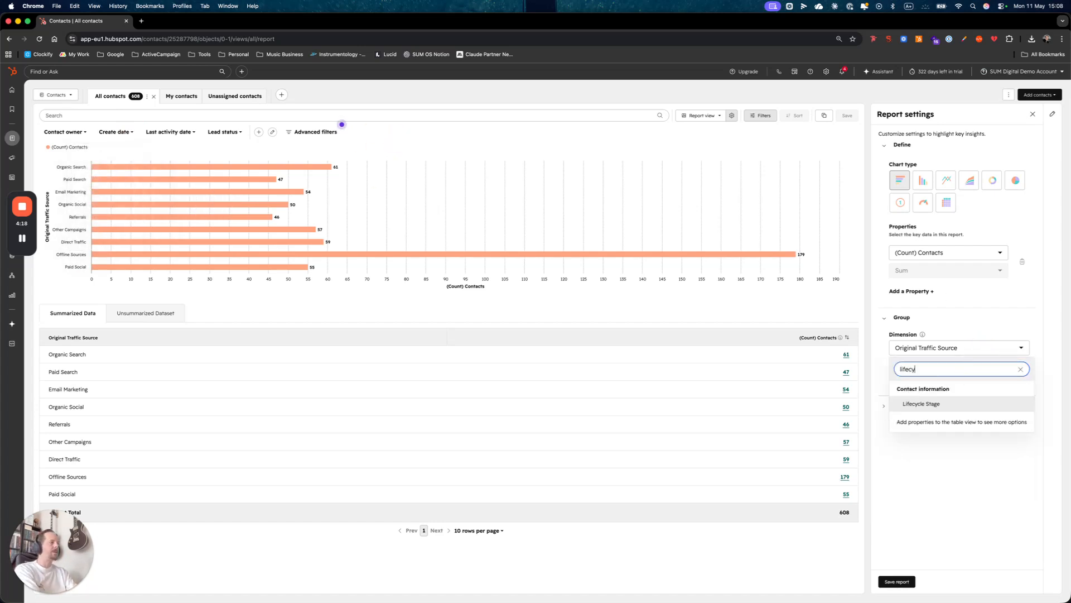
left_click(923, 403)
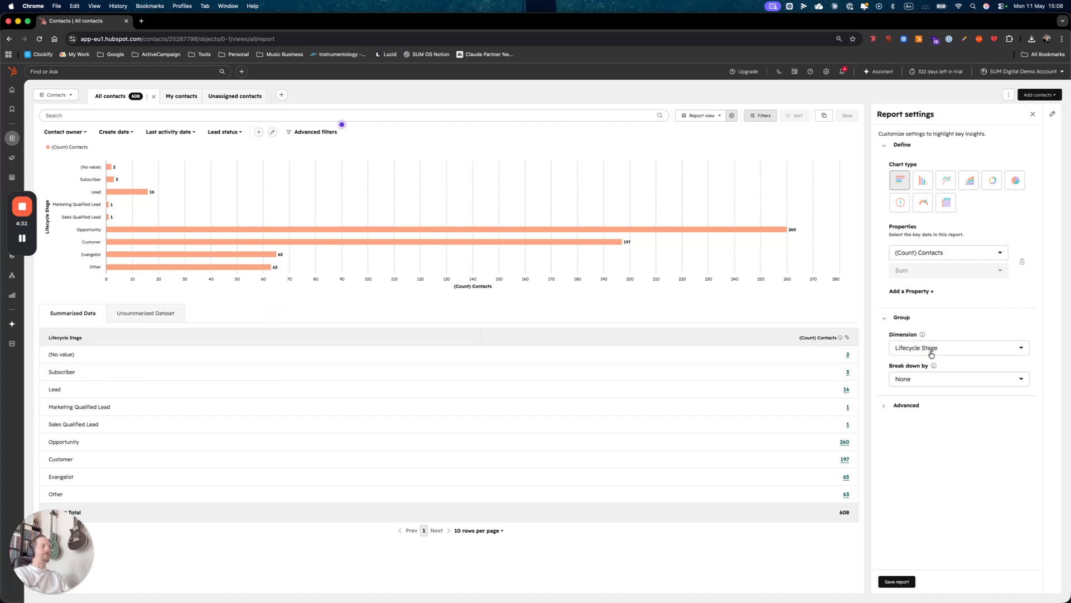
- Change the report dimension to Create Date and switch the chart type to Line
left_click(954, 350)
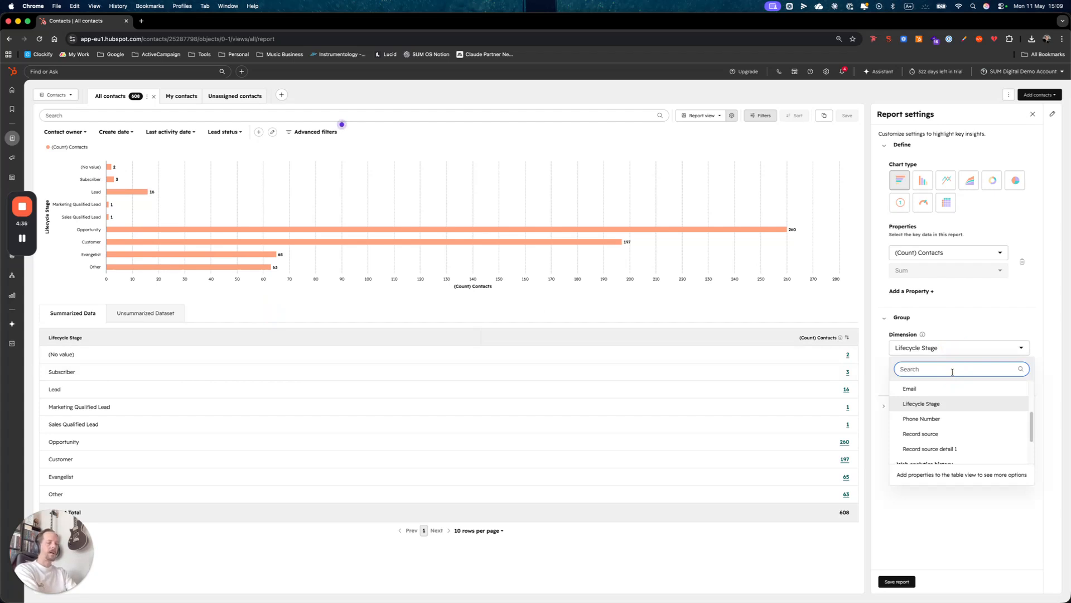
type("create")
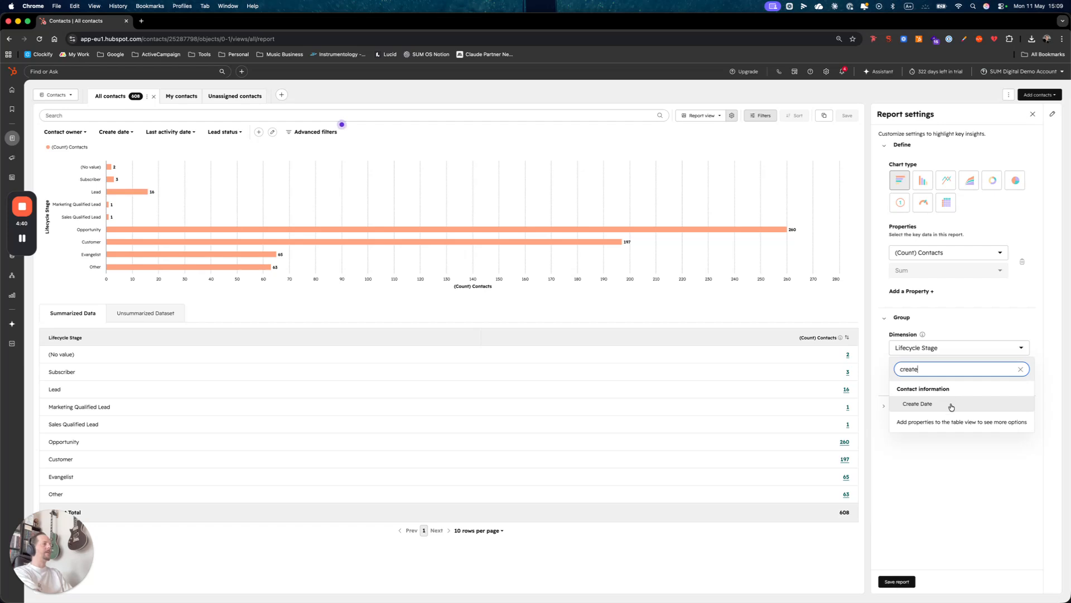
left_click(951, 406)
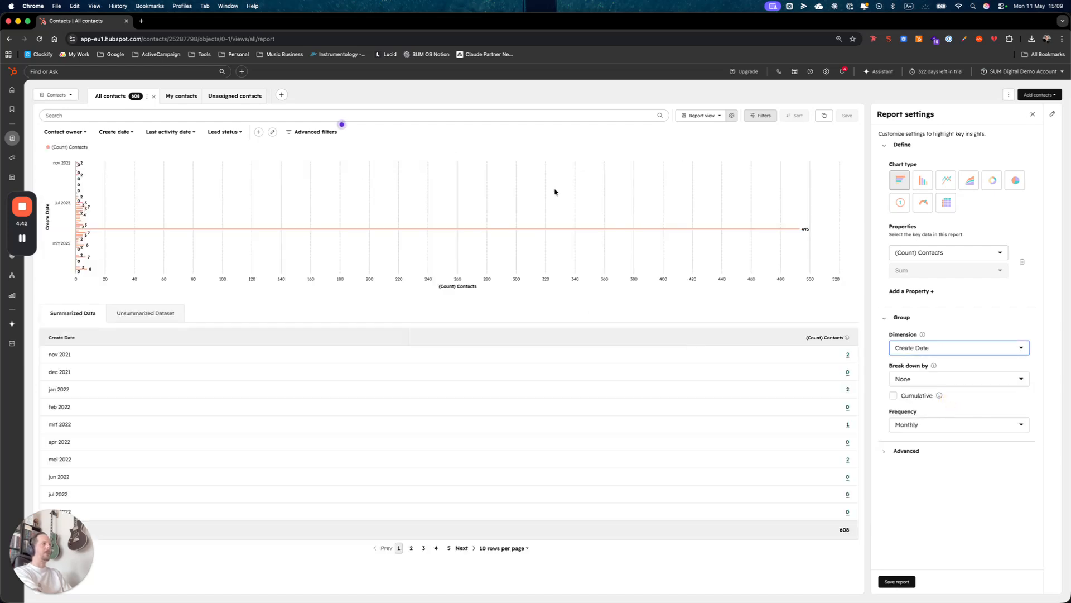
left_click(946, 183)
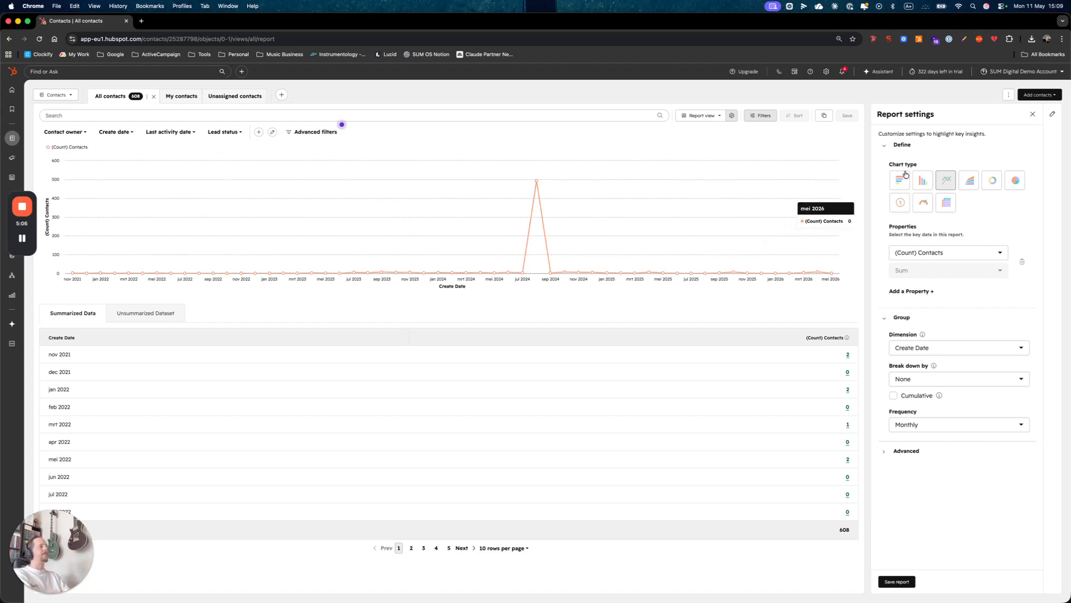
- Close the report settings and switch the contacts list back to Table view
left_click(1034, 115)
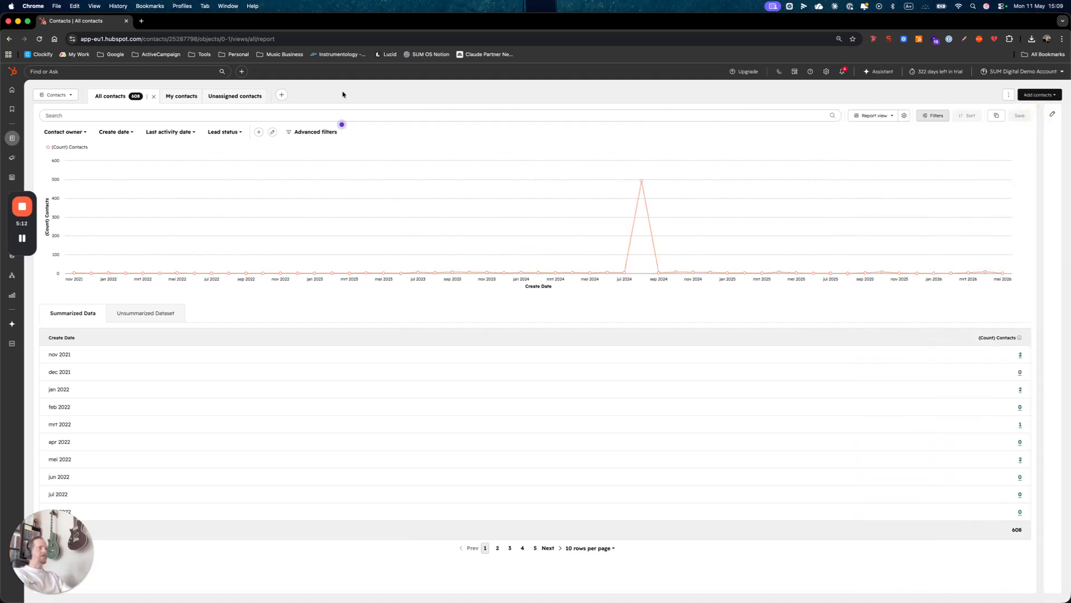
left_click(879, 116)
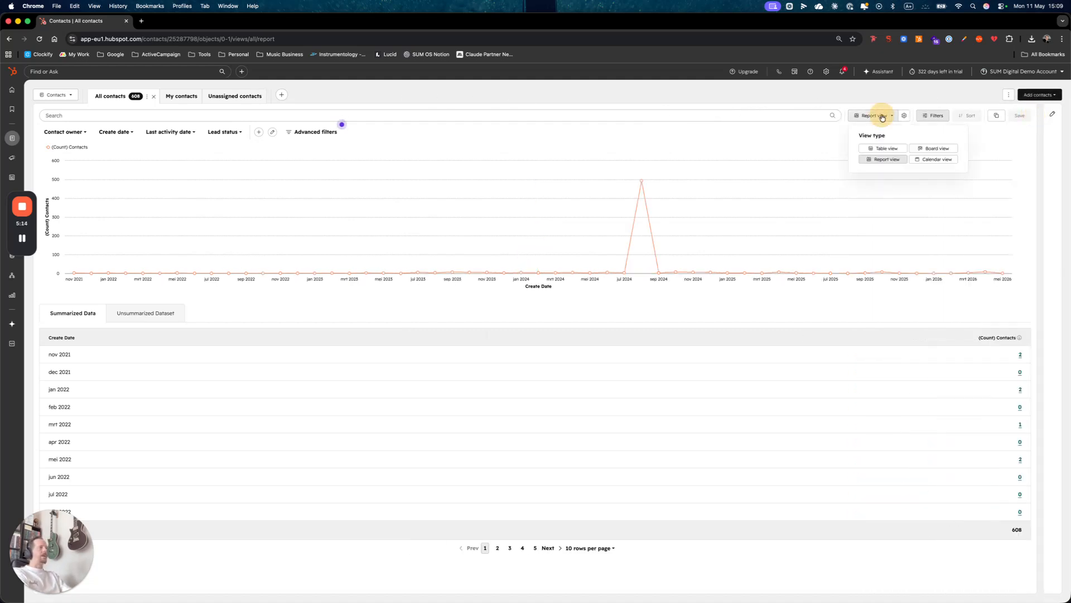
left_click(881, 148)
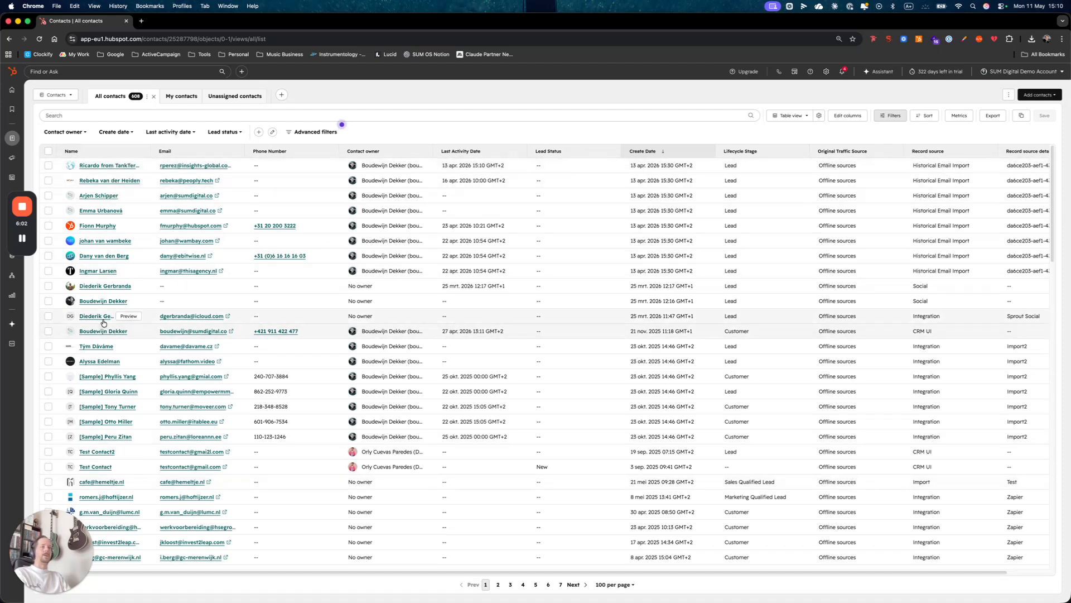
- Select the Customer contact with CRM UI record source and open Review Associations, expanding its associated records
left_click(48, 331)
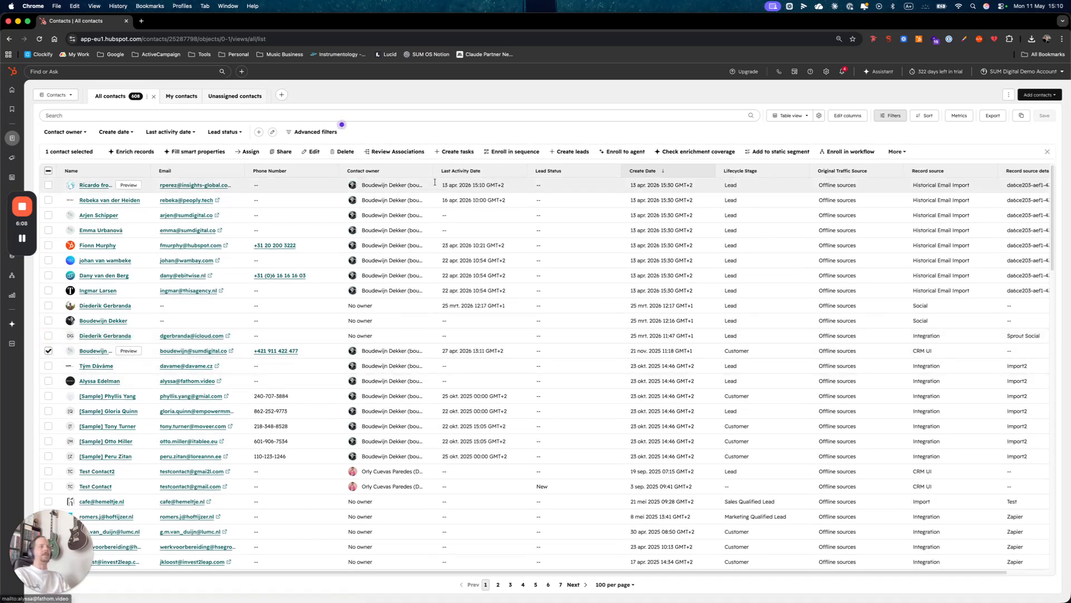
left_click(382, 152)
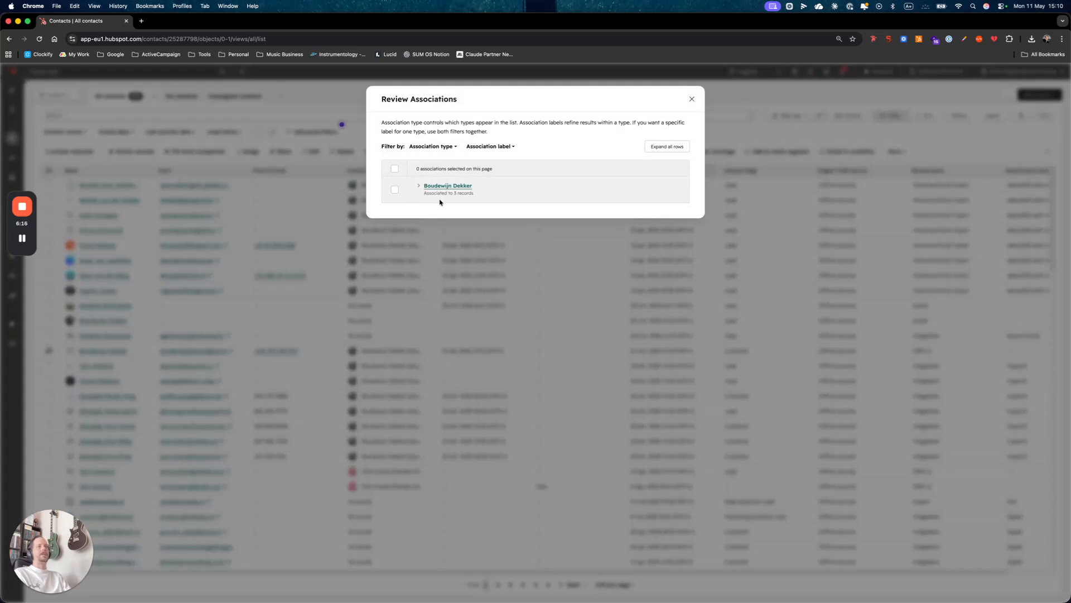
left_click(418, 188)
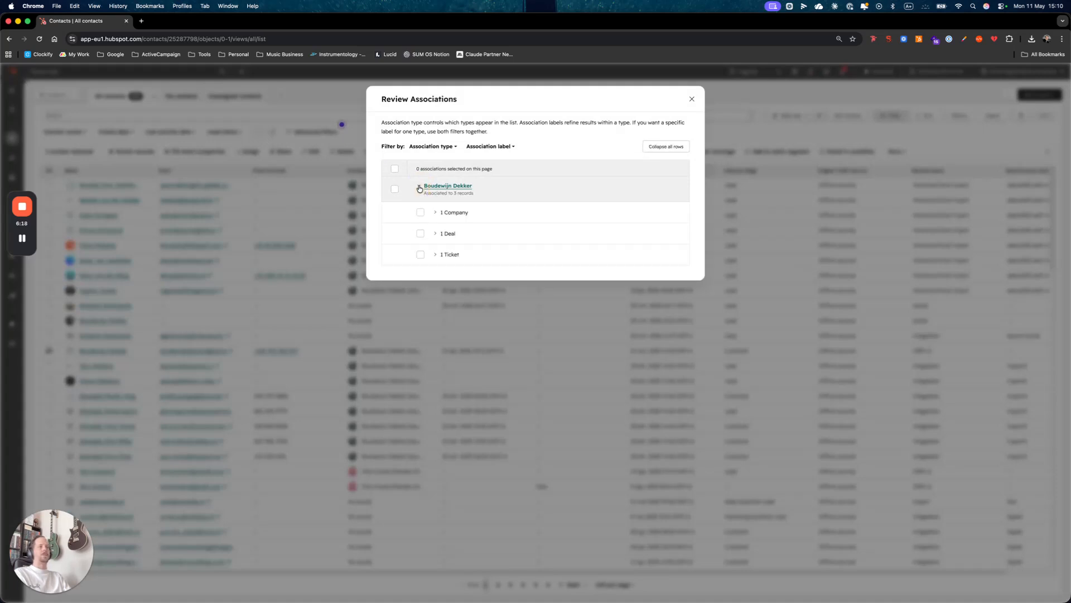
- Expand the Company, Deal and Ticket association groups and toggle the company association's selection on and off
left_click(435, 212)
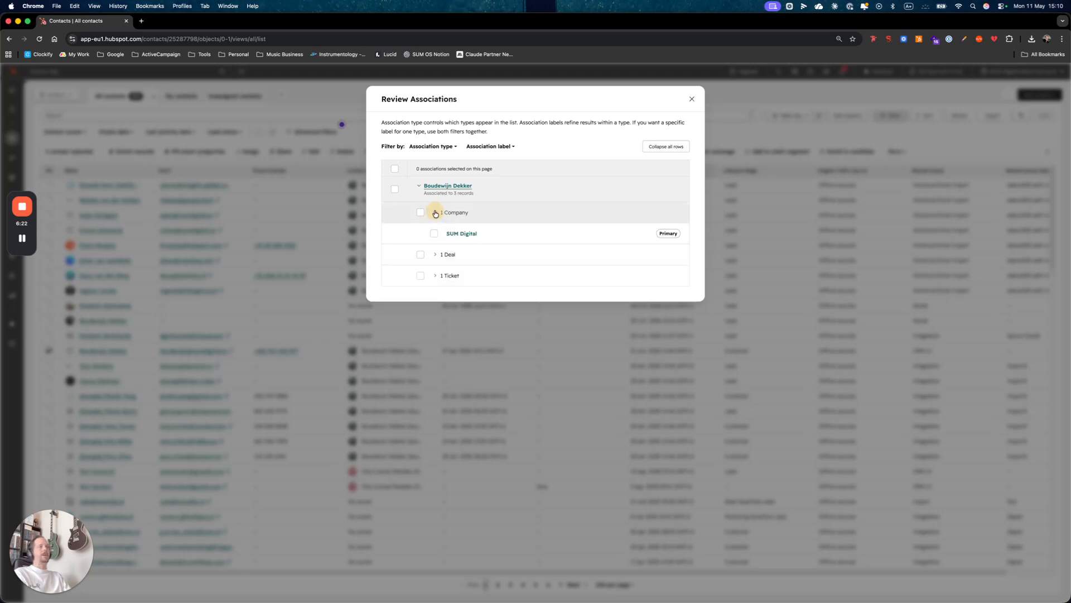
left_click(435, 254)
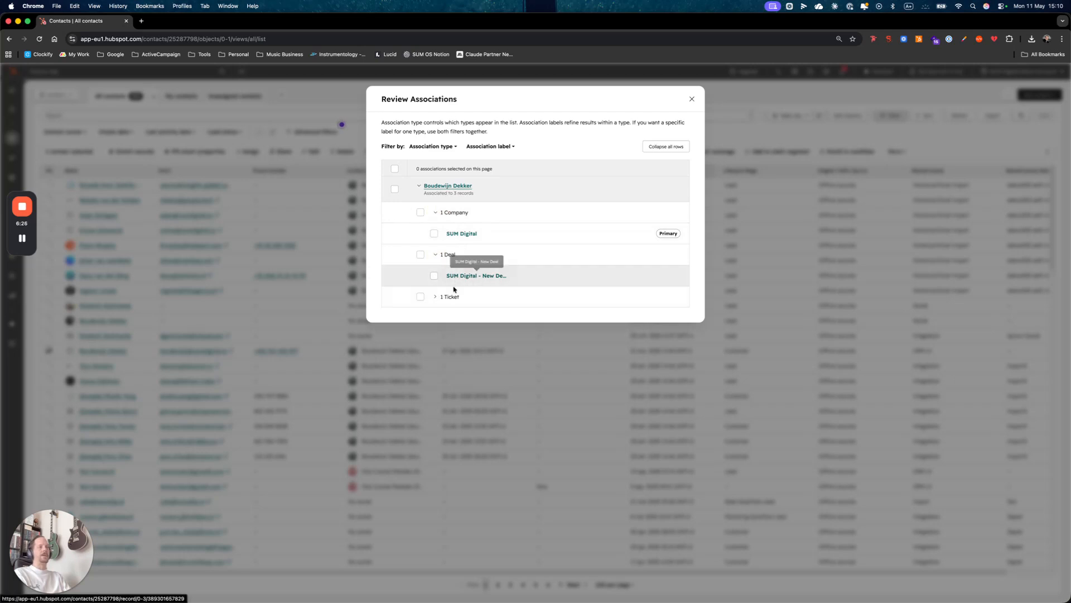
left_click(436, 297)
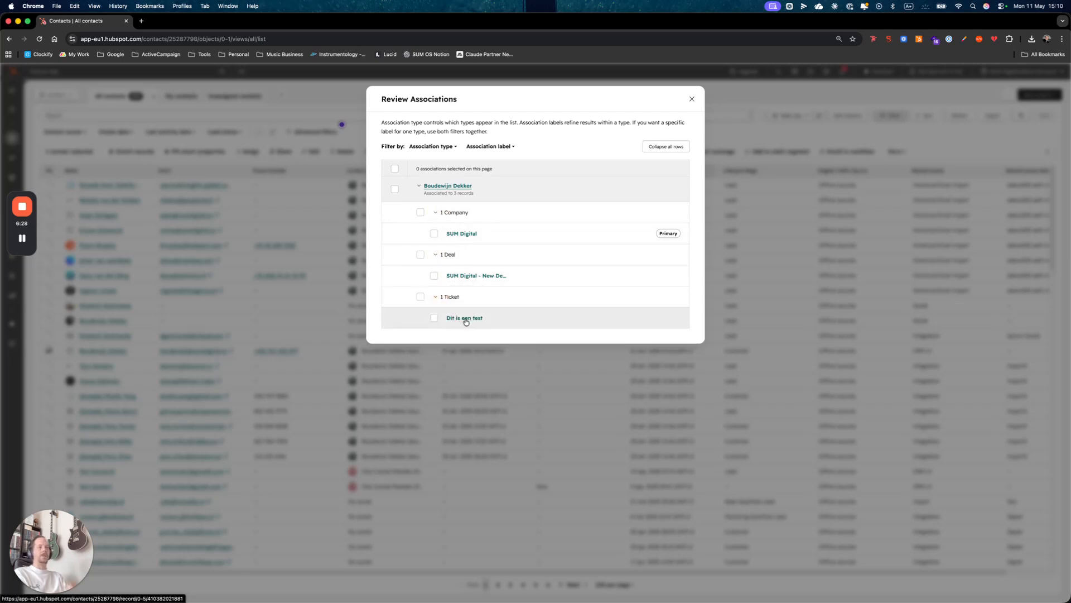
left_click(421, 213)
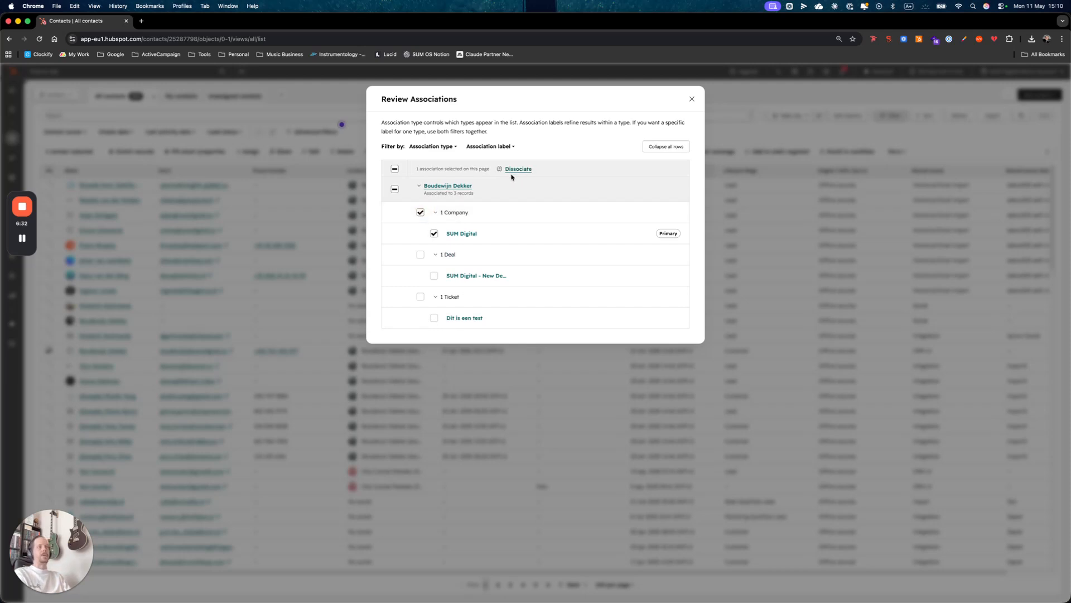
left_click(420, 213)
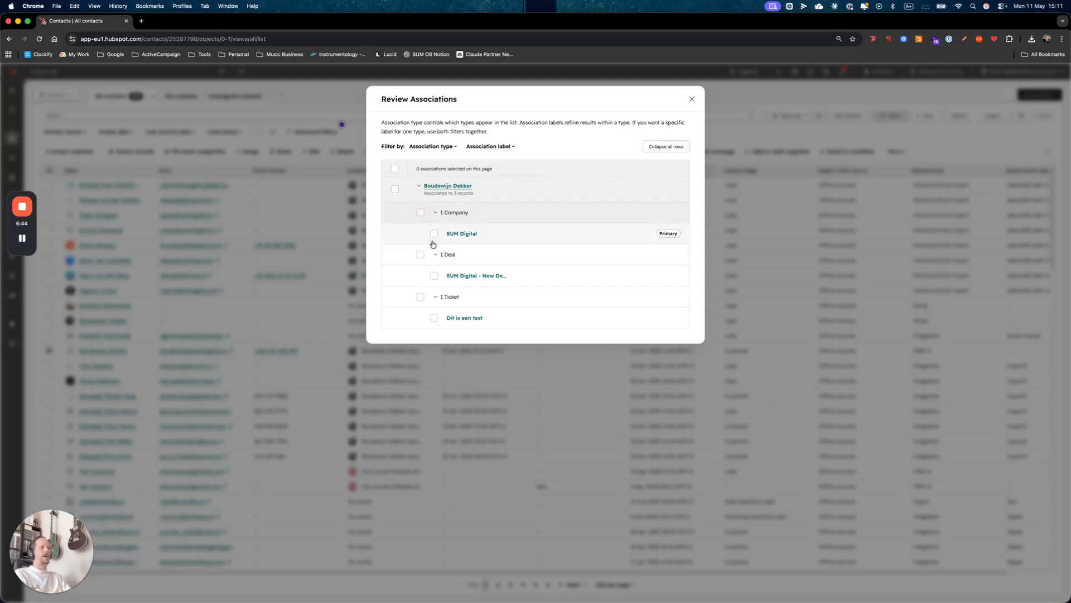
- Open the associated SUM Digital company record and close its tab again
left_click(461, 234)
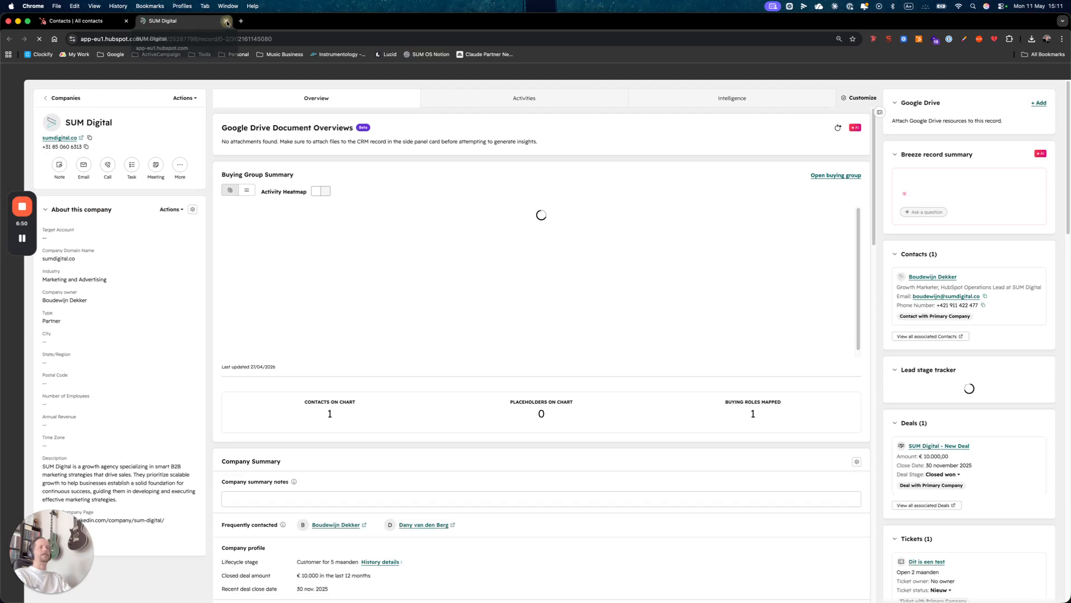
left_click(226, 21)
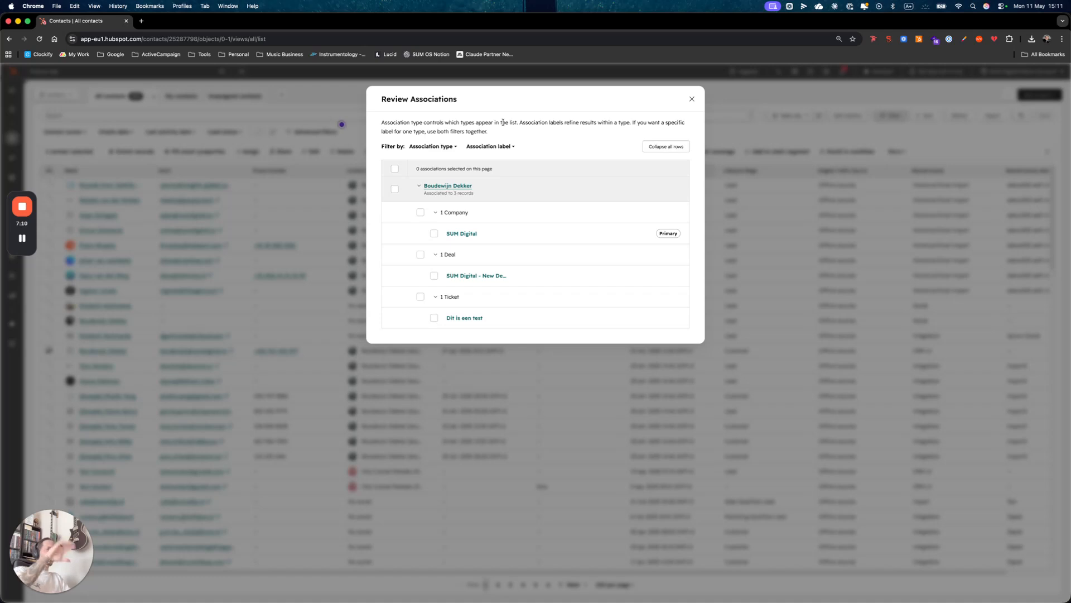
- Close the associations review and add five more contacts to the selection, including four sample contacts
left_click(692, 101)
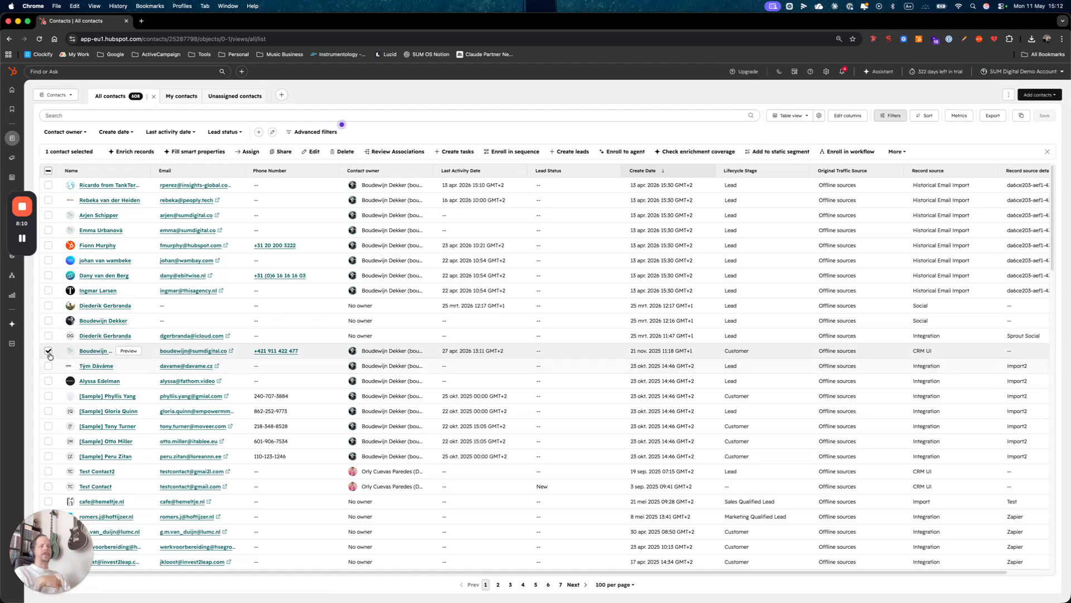
left_click(48, 335)
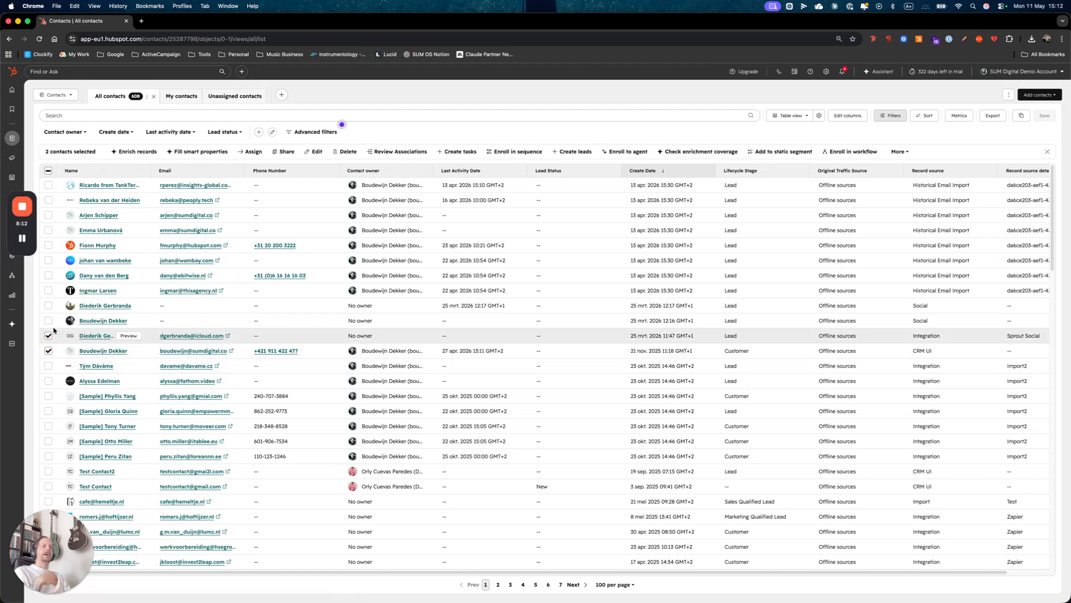
left_click(48, 396)
left_click(49, 412)
left_click(50, 427)
left_click(50, 441)
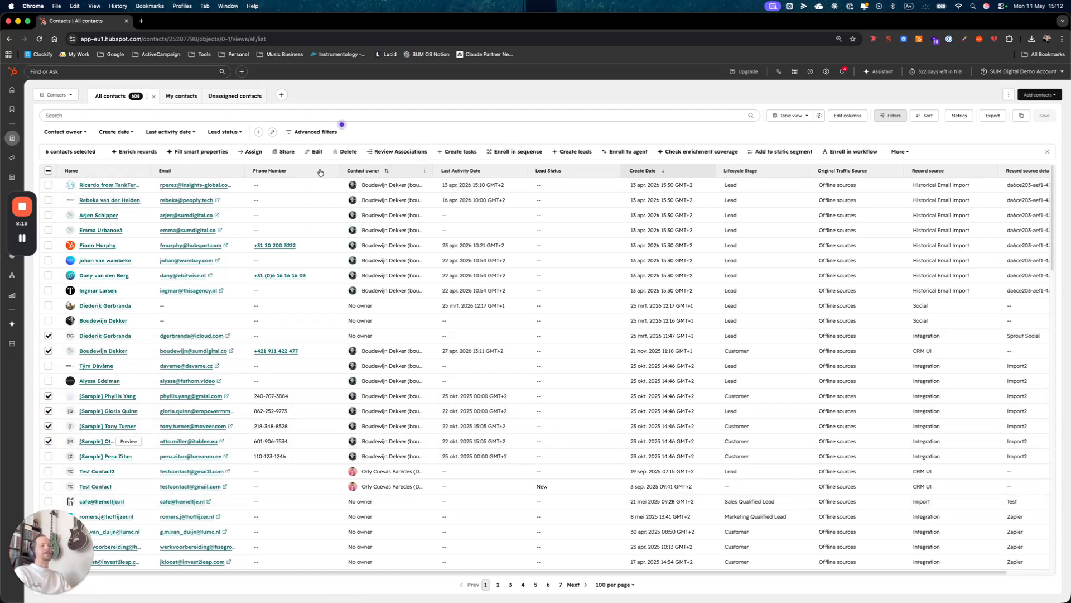
- Open the Enrich records panel for the six selected contacts and cancel it
left_click(139, 154)
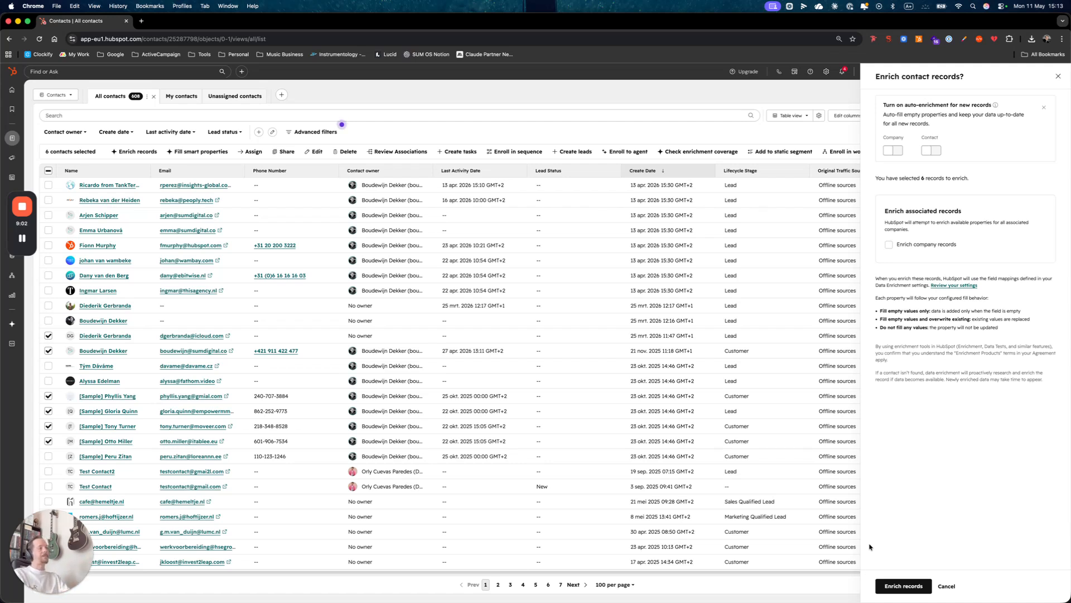
left_click(947, 586)
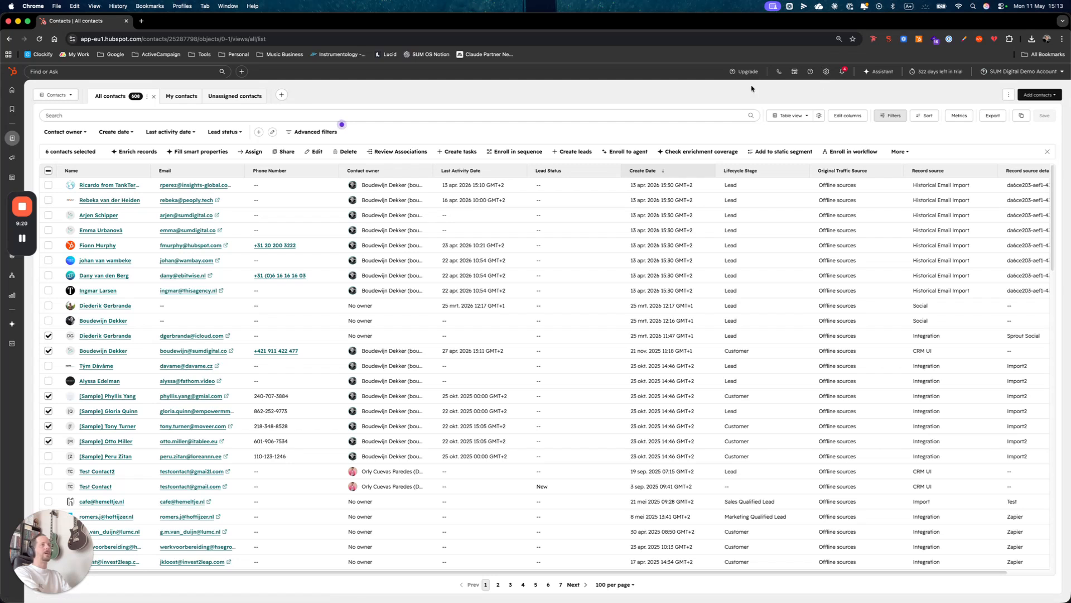
- Open the Data Enrichment settings and turn on automatic enrichment of new records for both Companies and Contacts
left_click(826, 71, "super")
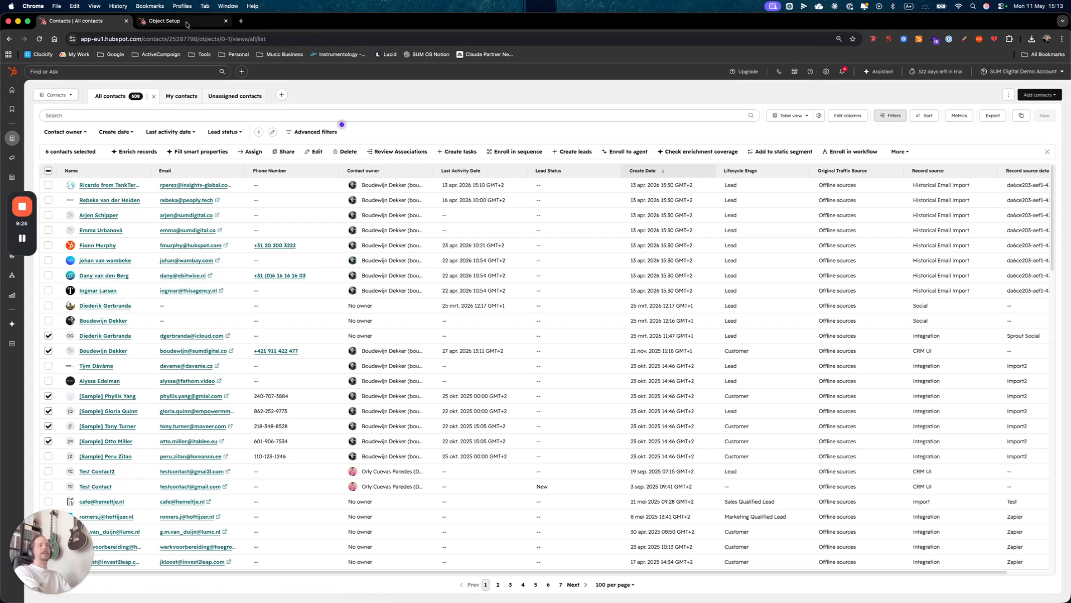
left_click(187, 22)
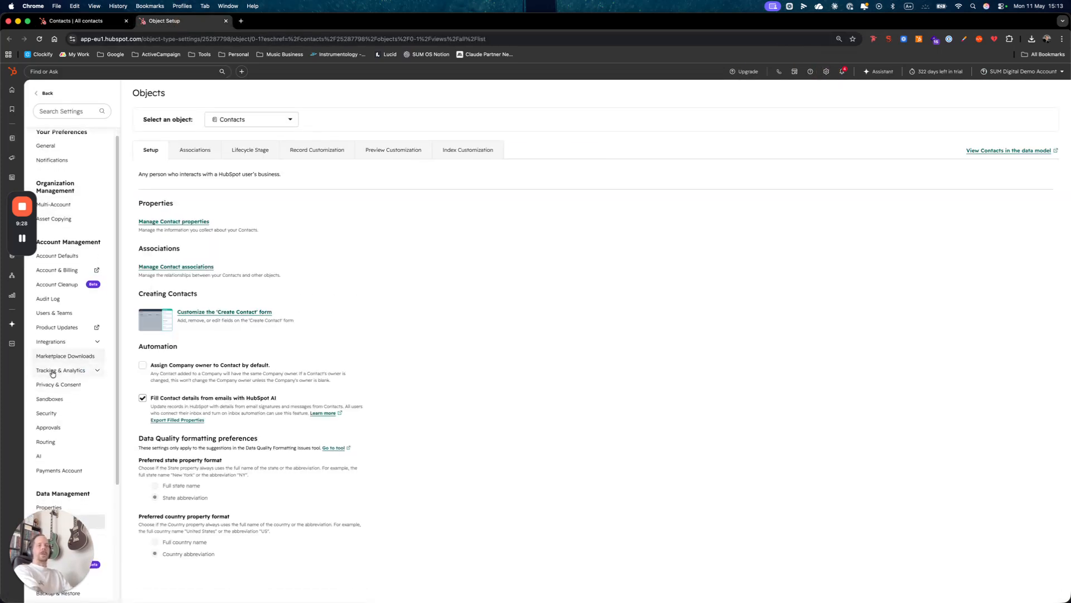
scroll(52, 376, "down", 3)
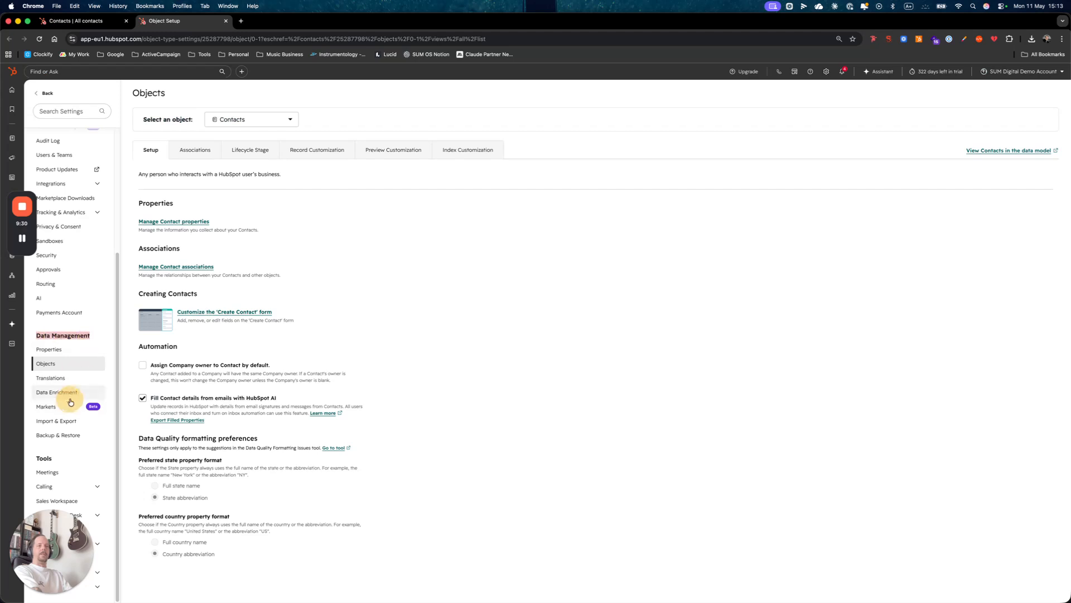
left_click(46, 394)
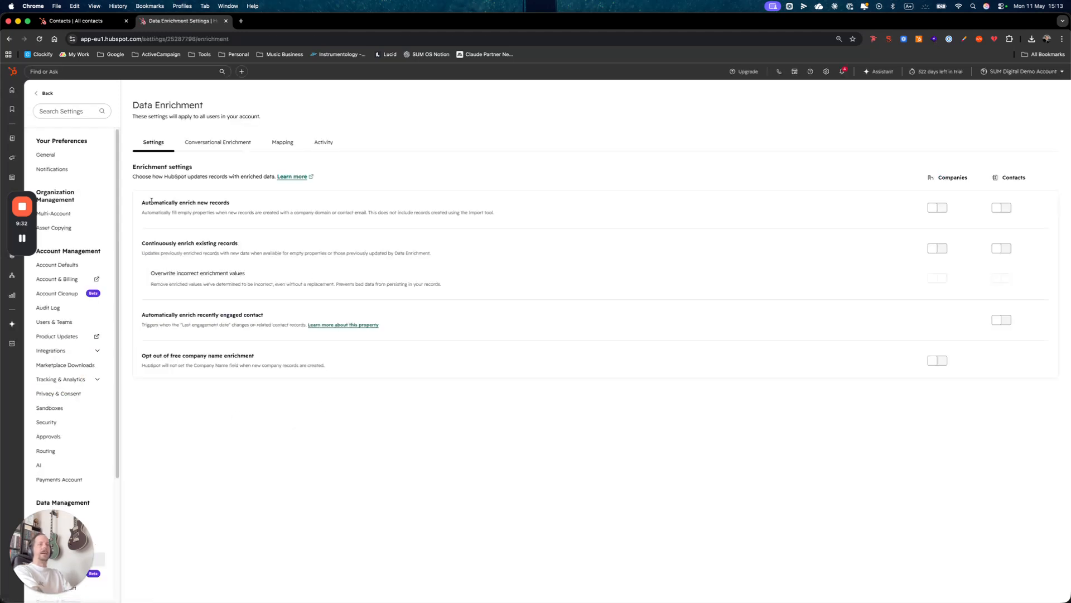
left_click_drag(141, 202, 263, 208)
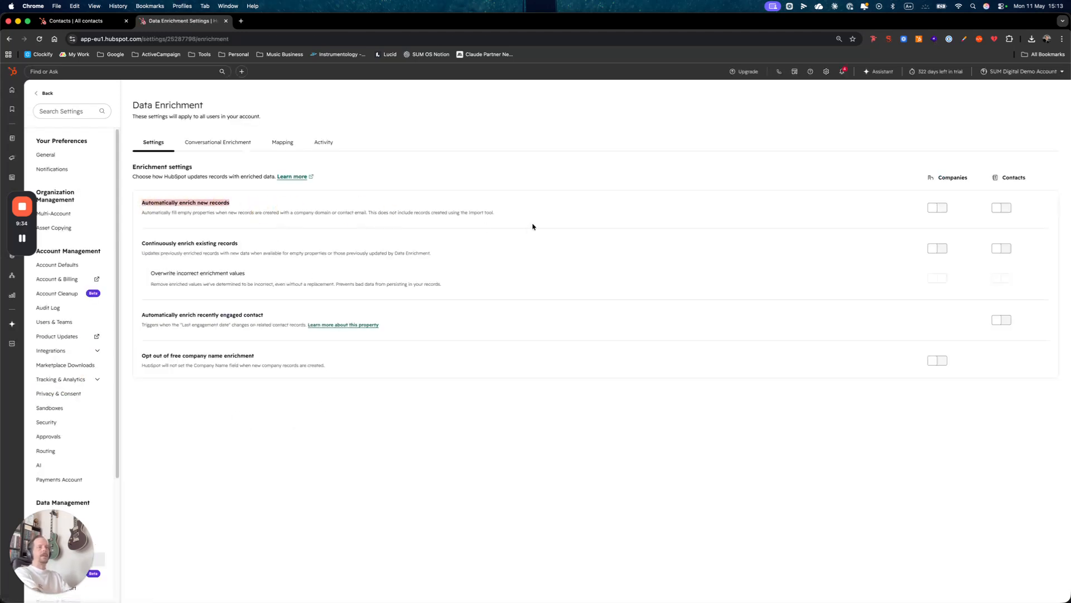
left_click(936, 209)
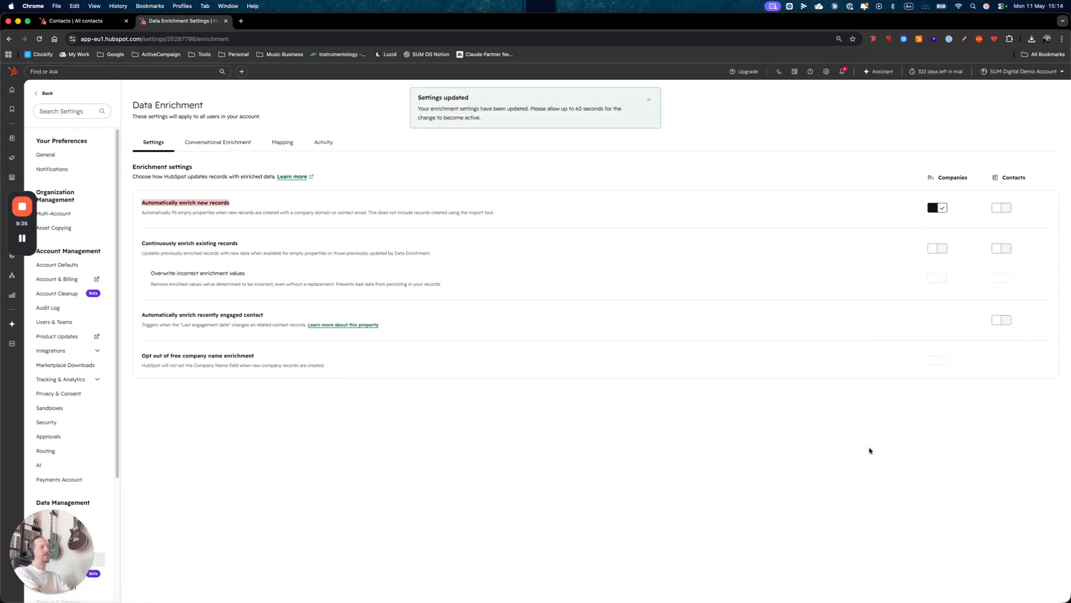
left_click(1001, 209)
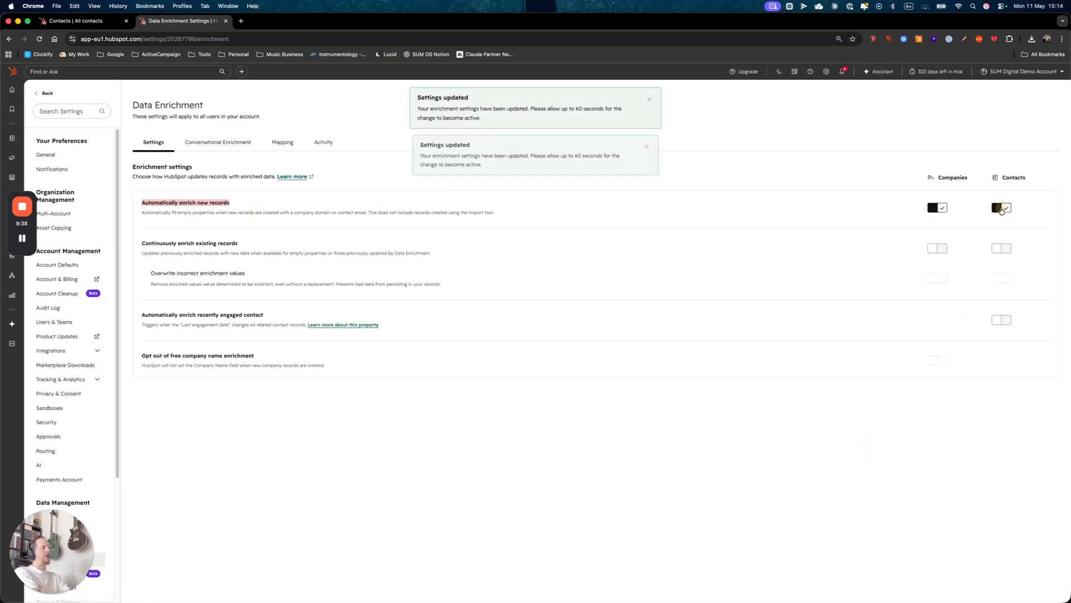
- Turn on continuous enrichment of existing records for Companies
left_click(626, 443)
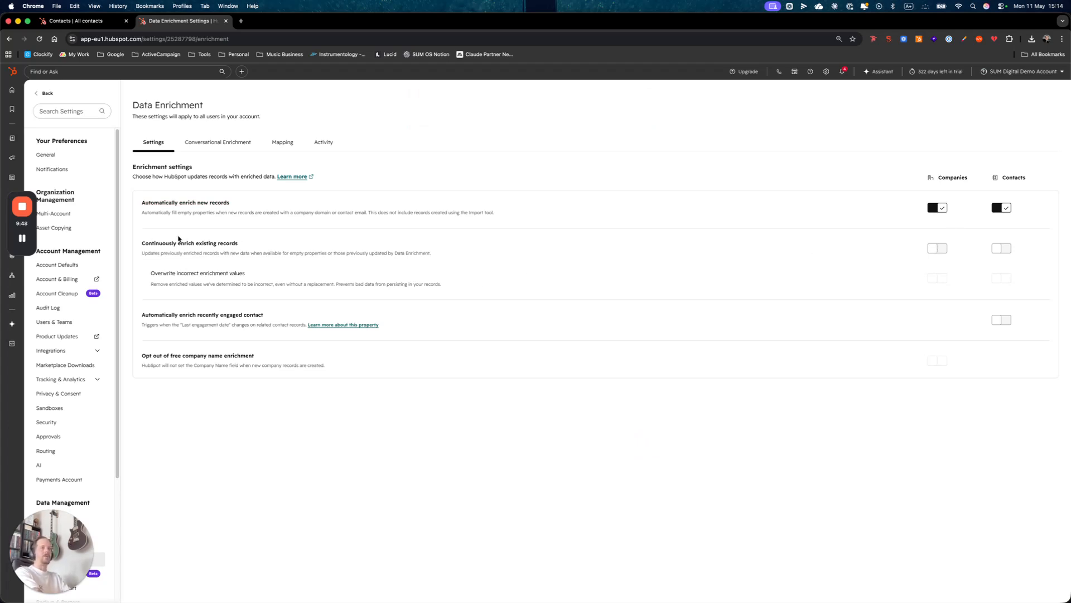
left_click(936, 249)
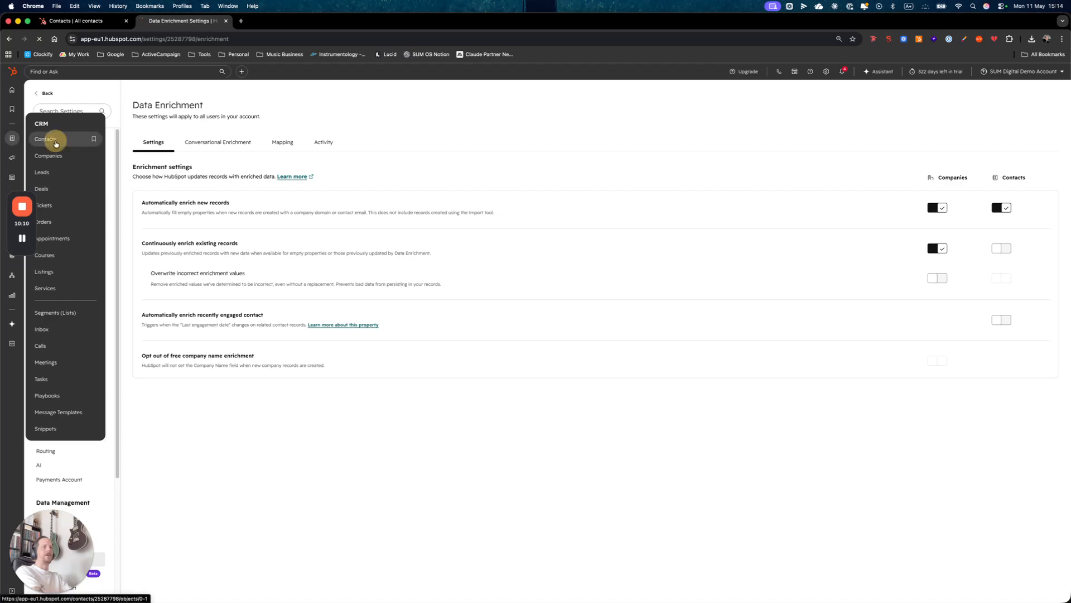
- Open the Customer contact's record from the contacts list, view its Overview and Activities, and close its tab
left_click(51, 139)
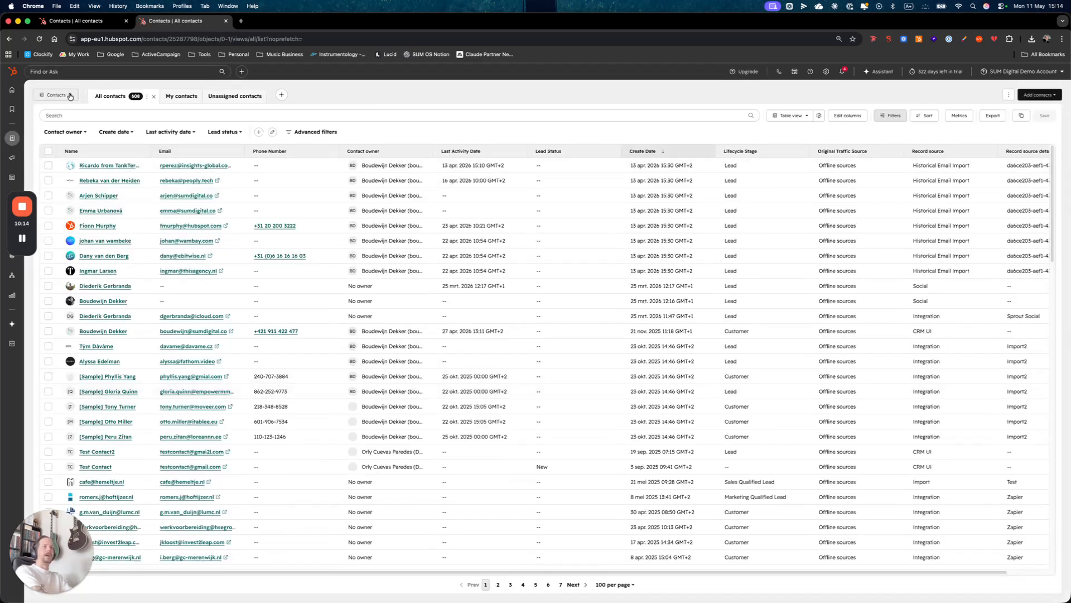
left_click(96, 332, "super")
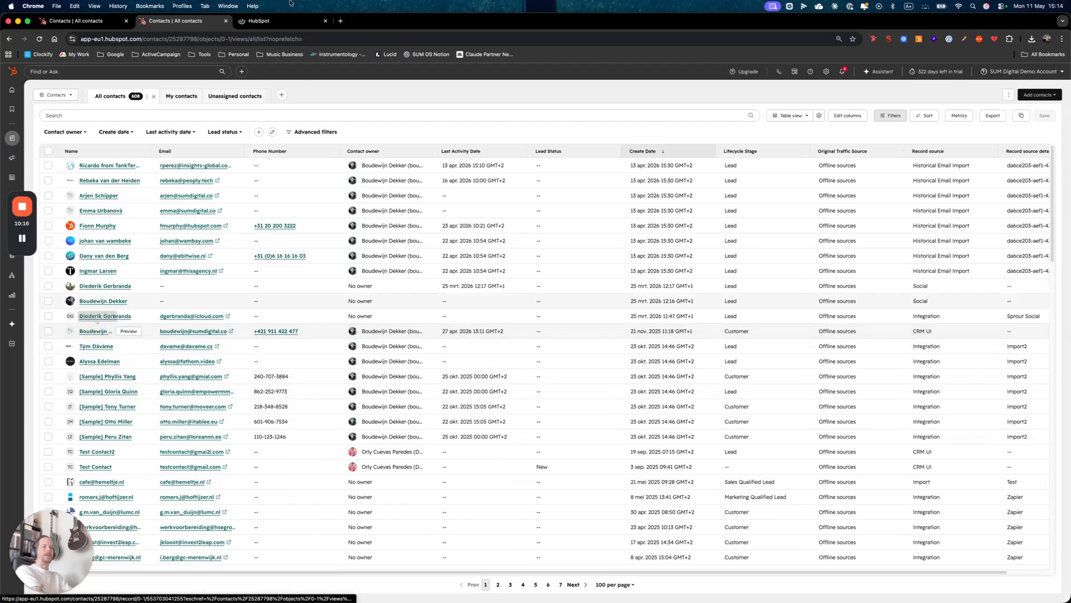
left_click(273, 21)
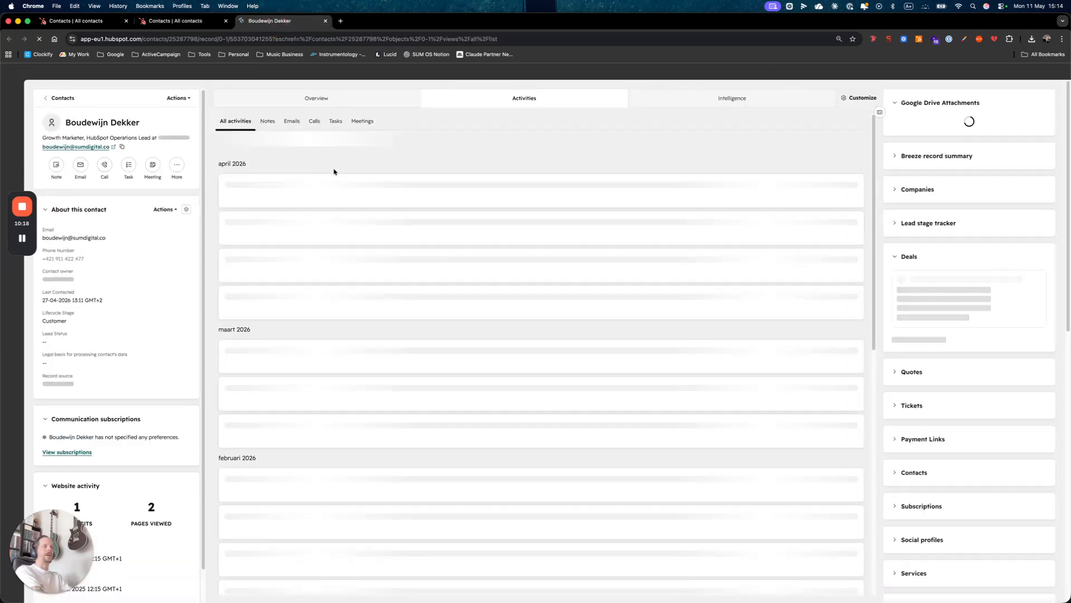
left_click(369, 98)
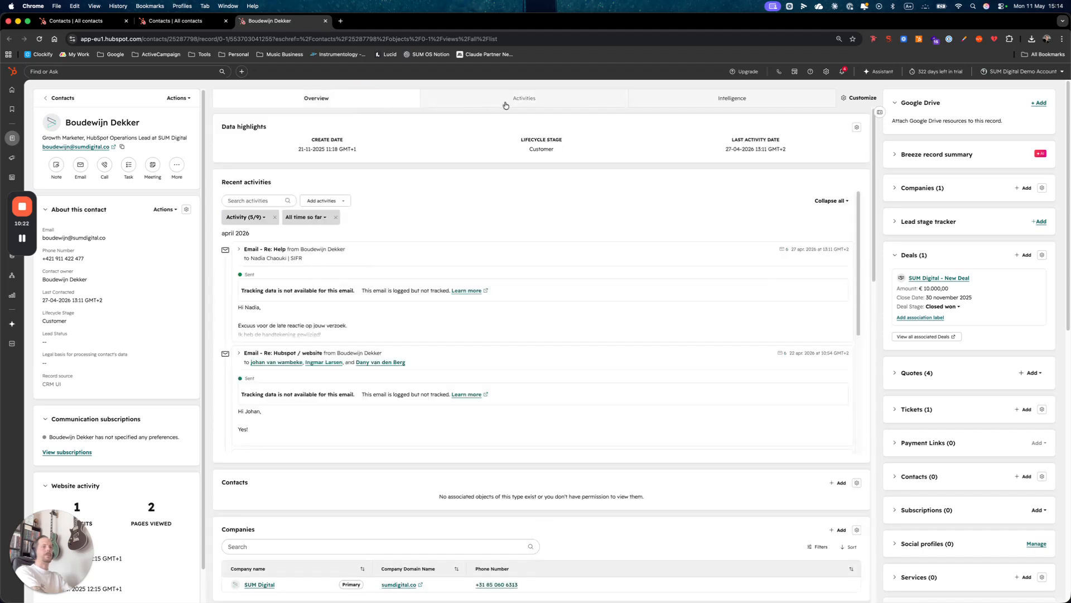
left_click(505, 104)
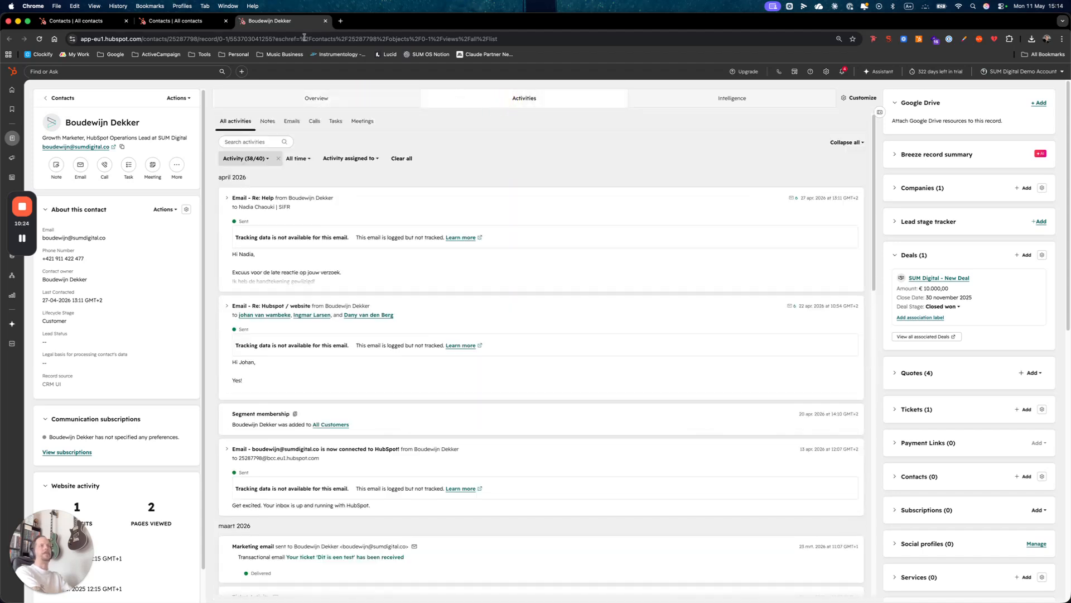
left_click(326, 22)
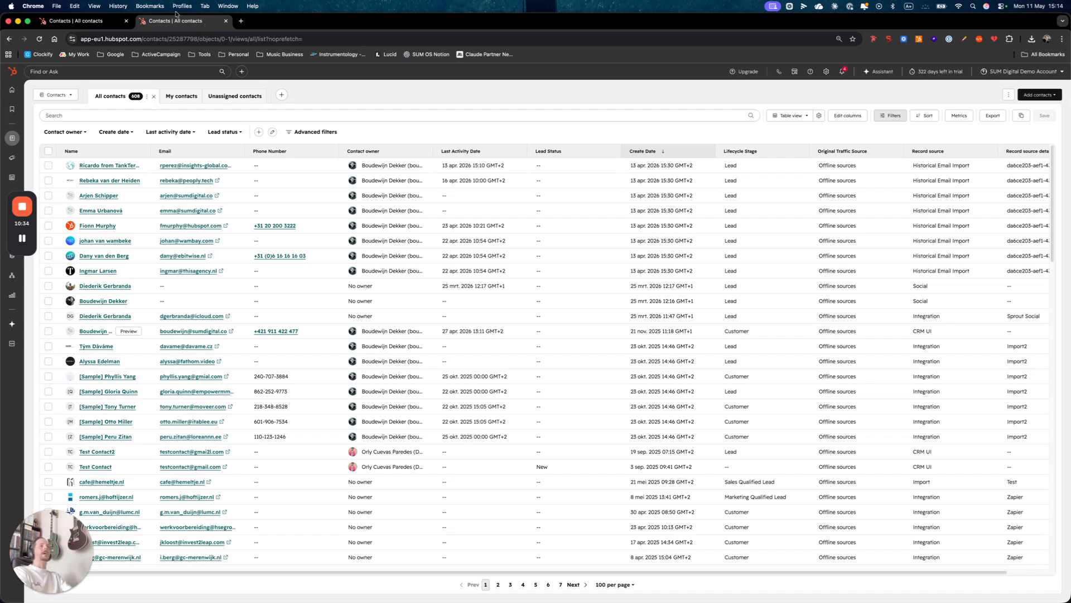
- Switch to Deals and apply conditional highlighting to the Amount column using the green-to-red color style
left_click(71, 96)
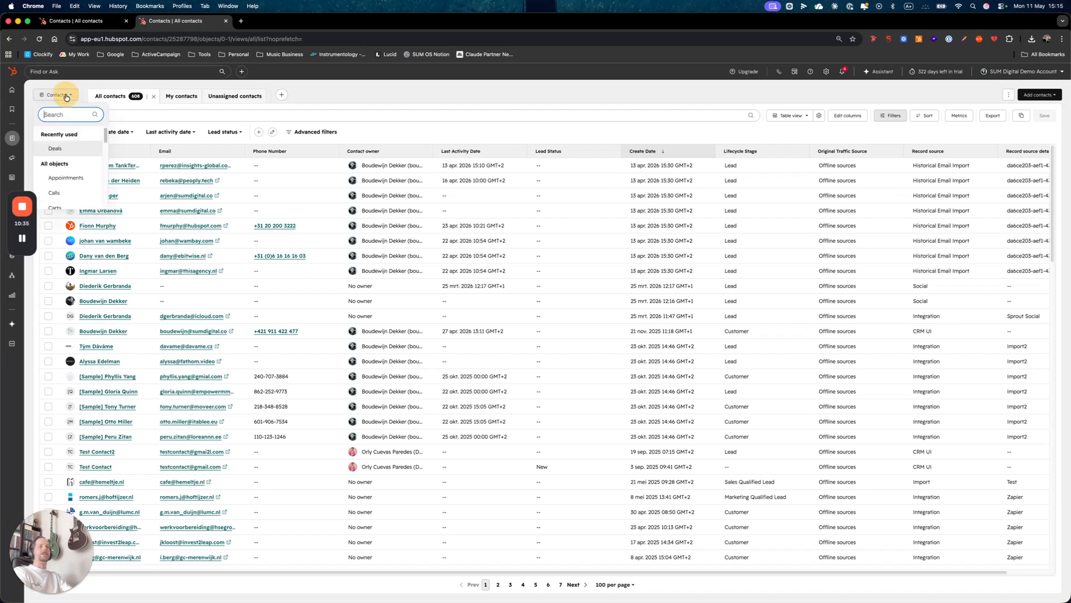
left_click(59, 153)
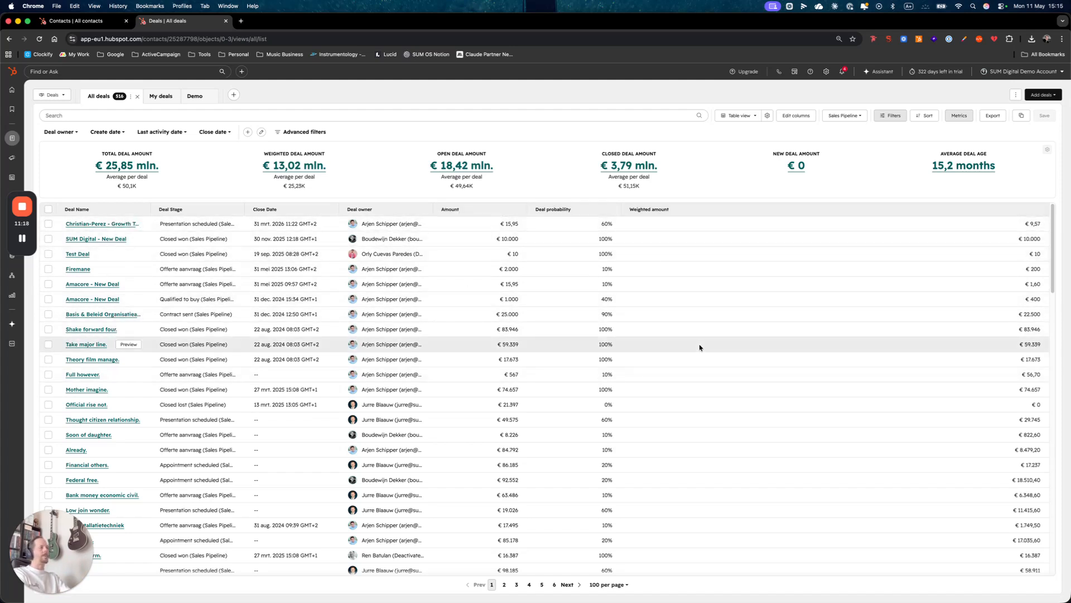
left_click(519, 210)
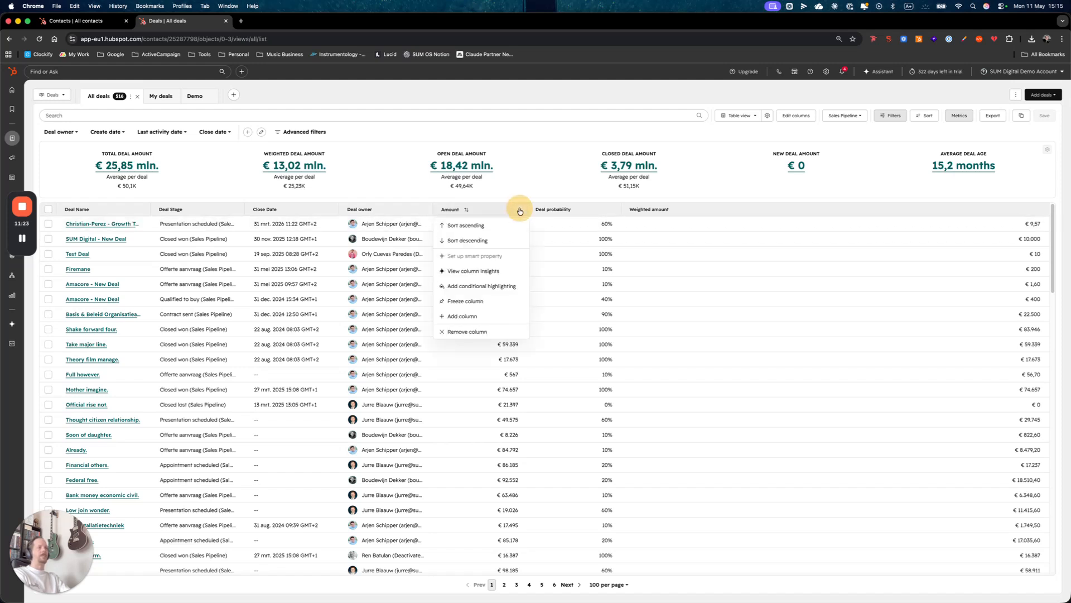
left_click(475, 286)
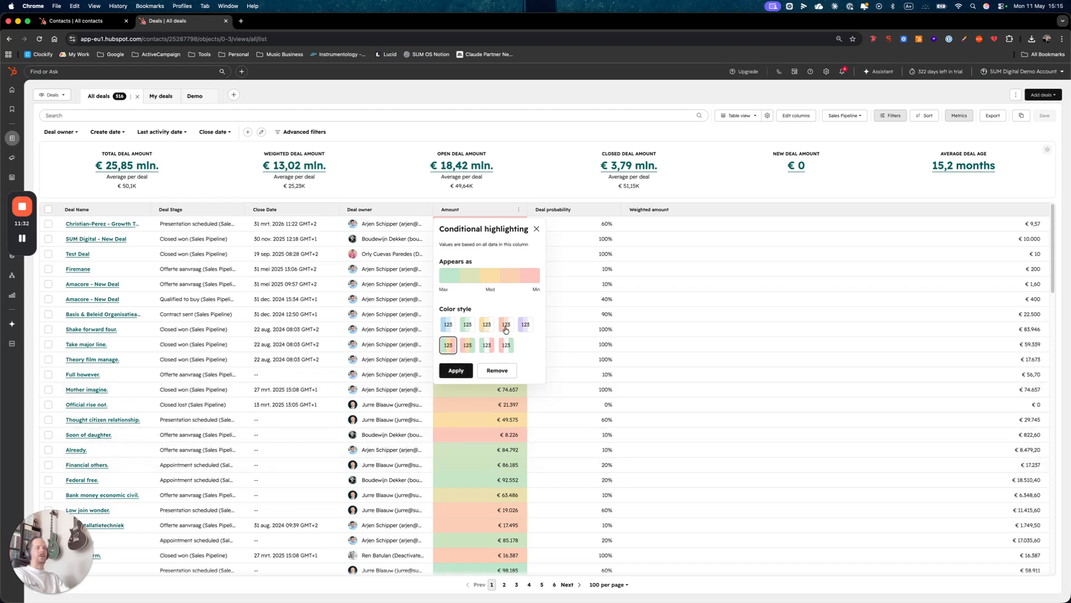
left_click(527, 326)
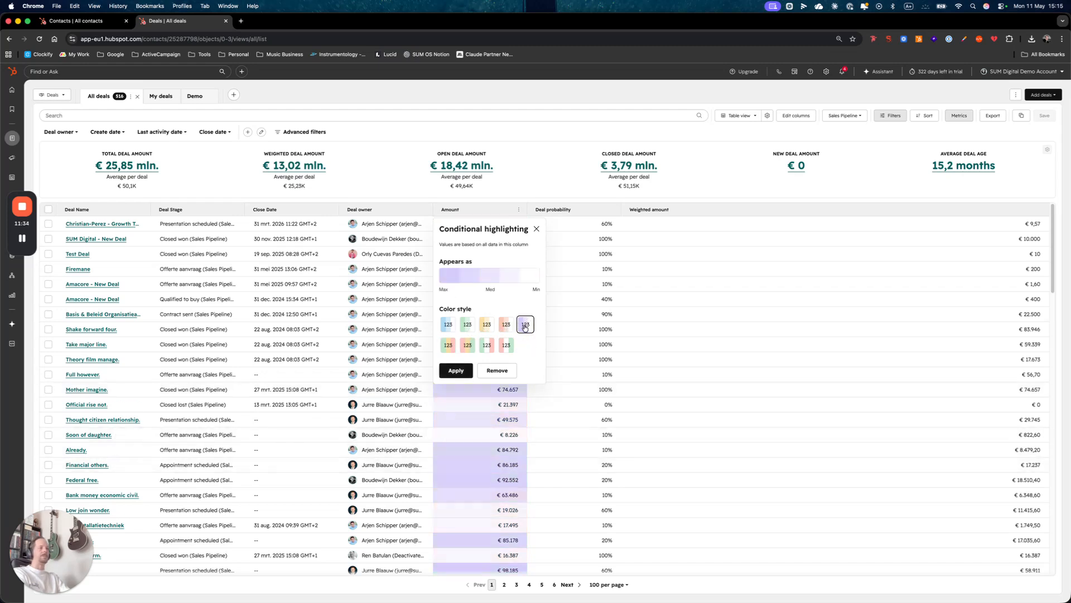
left_click(448, 345)
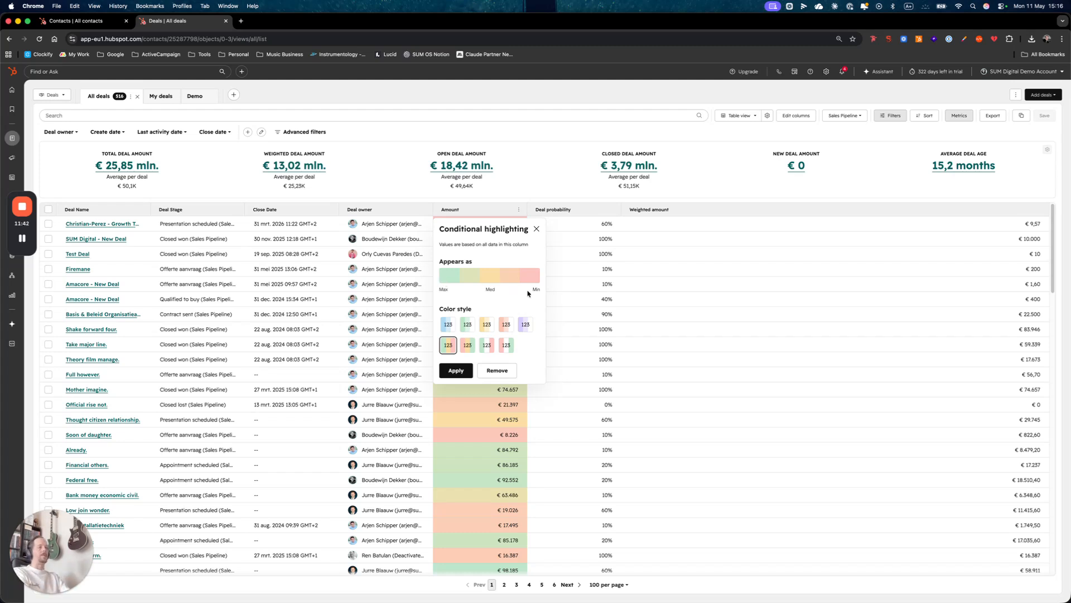
left_click(468, 347)
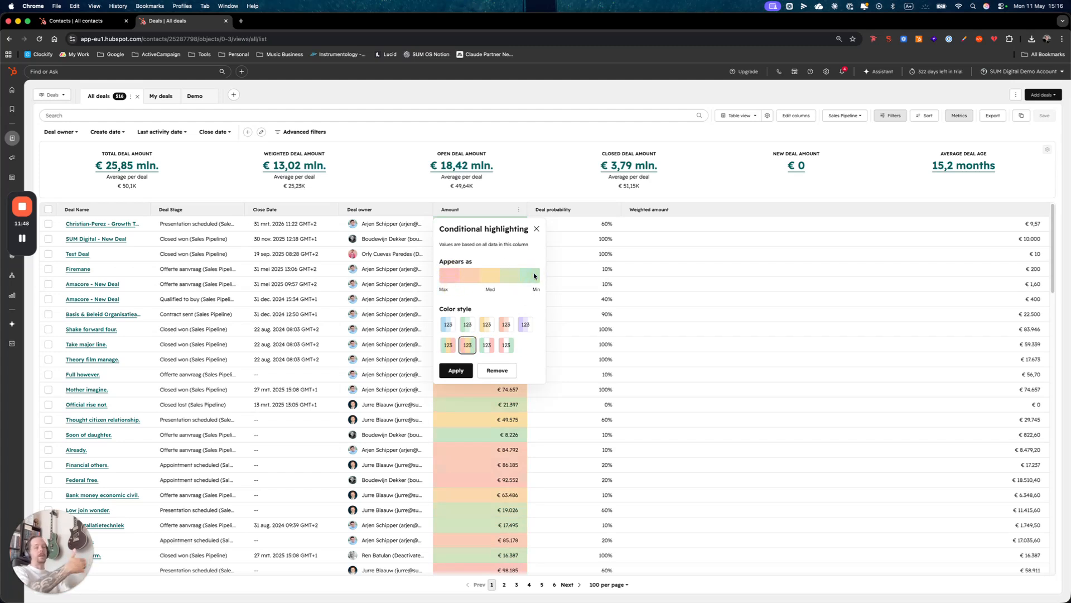
left_click(448, 346)
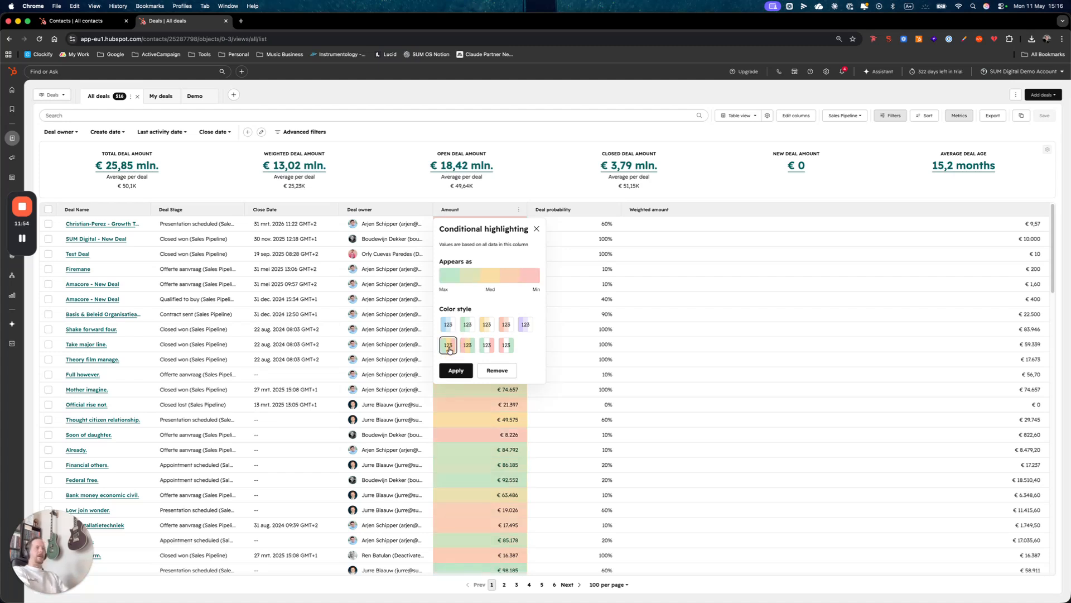
left_click(446, 281)
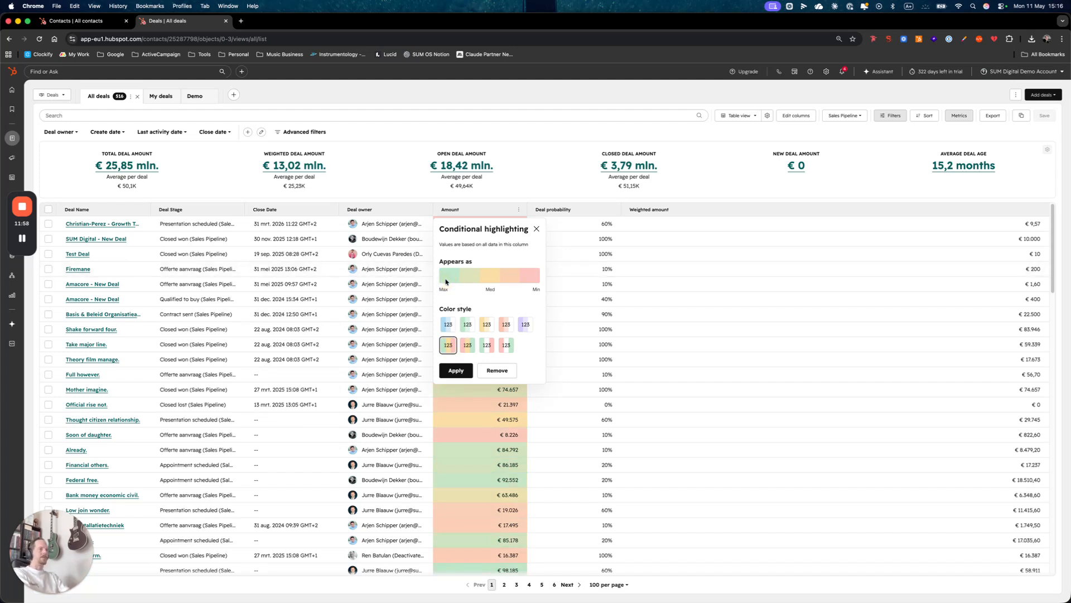
left_click(455, 372)
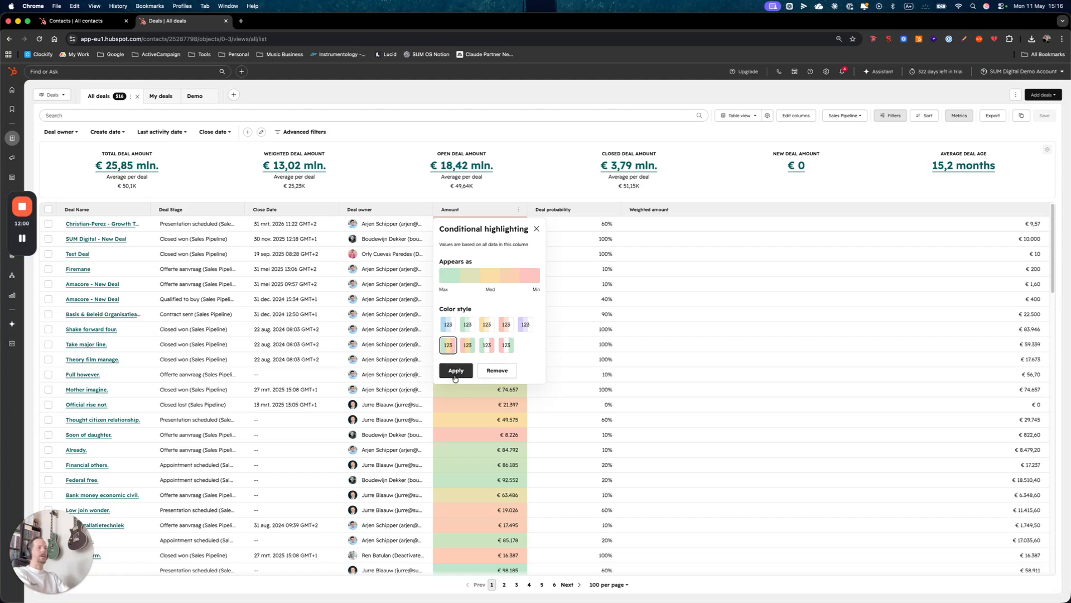
- Apply conditional highlighting to the Deal probability column using the blue color style
scroll(506, 445, "down", 5)
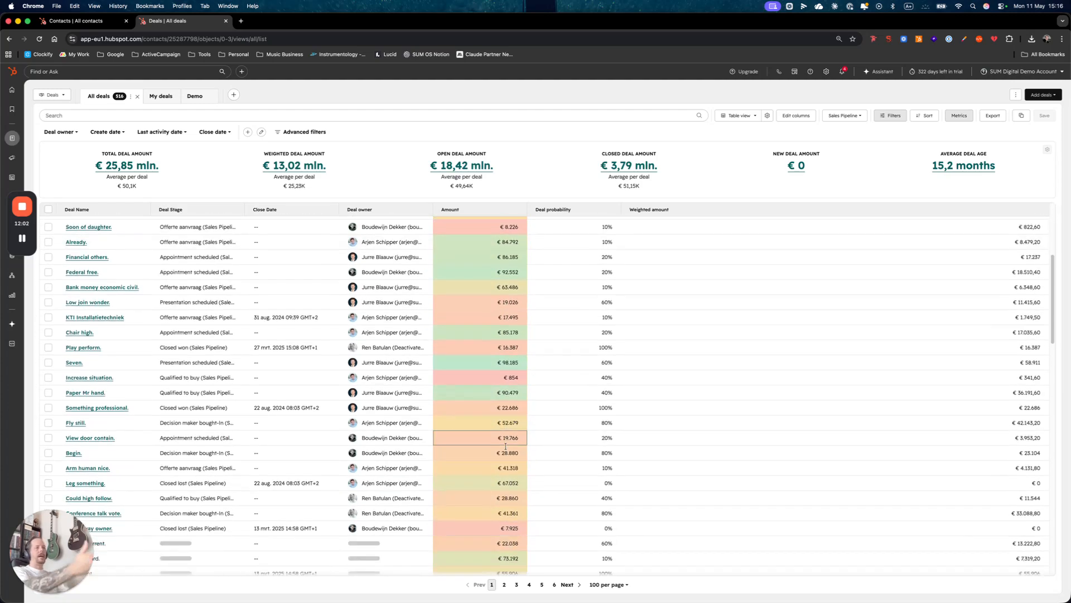
scroll(506, 445, "down", 10)
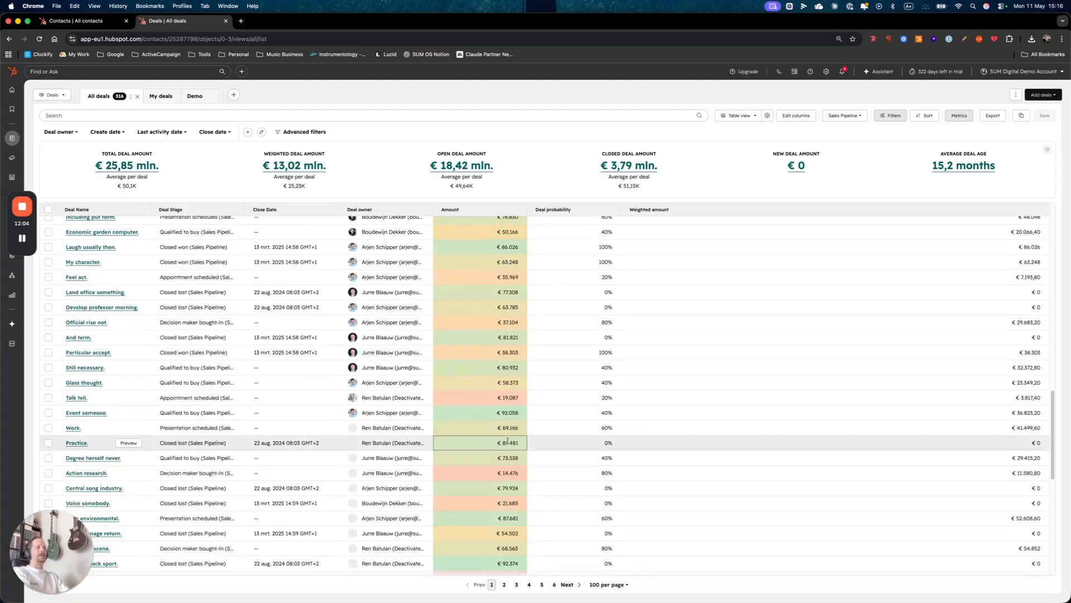
scroll(508, 441, "down", 5)
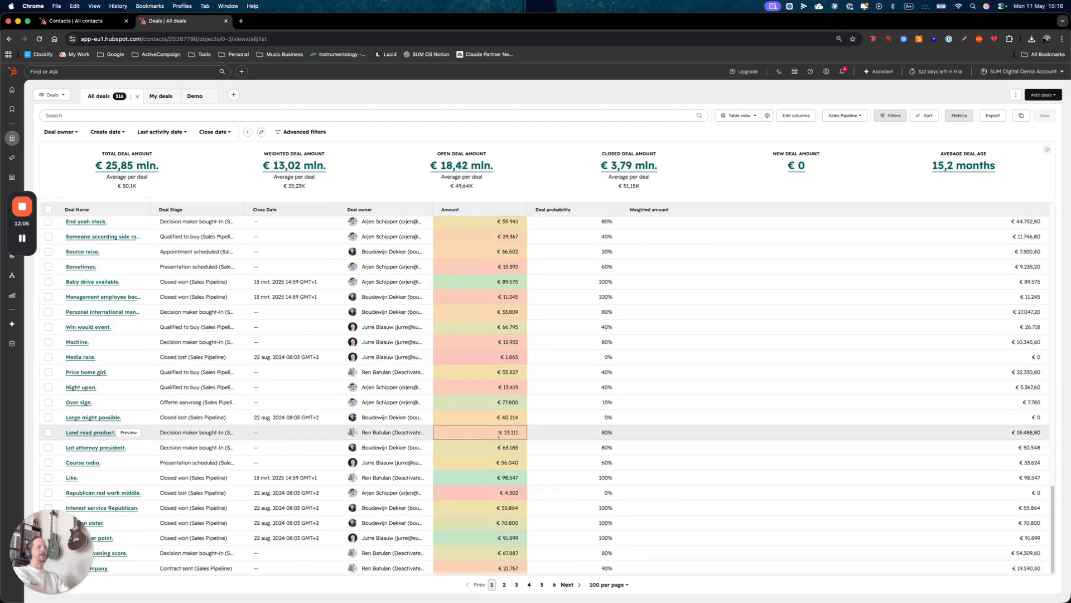
scroll(499, 434, "up", 20)
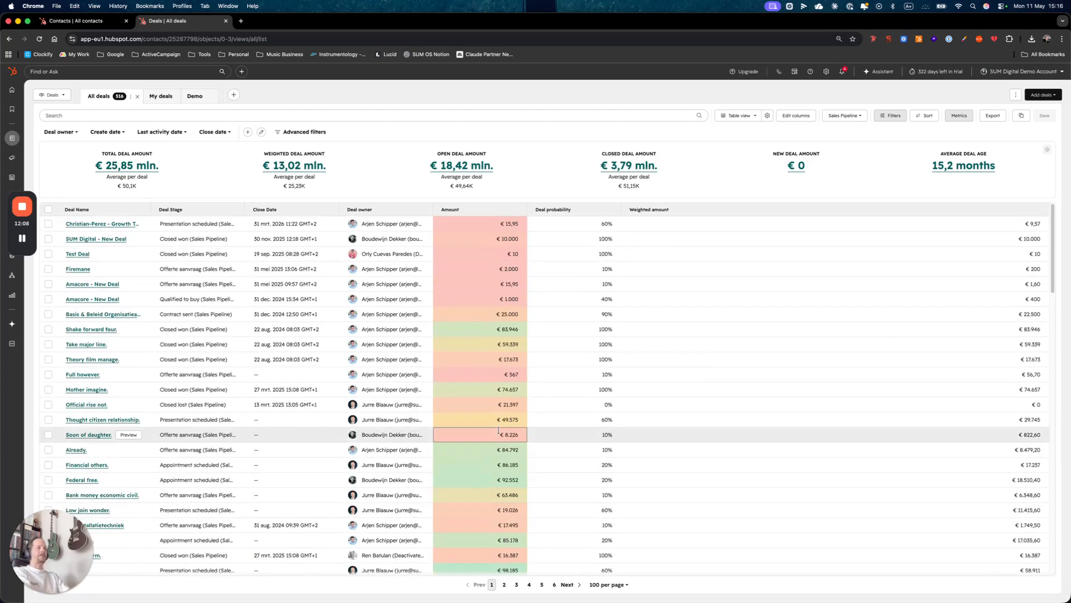
left_click(613, 212)
left_click(570, 286)
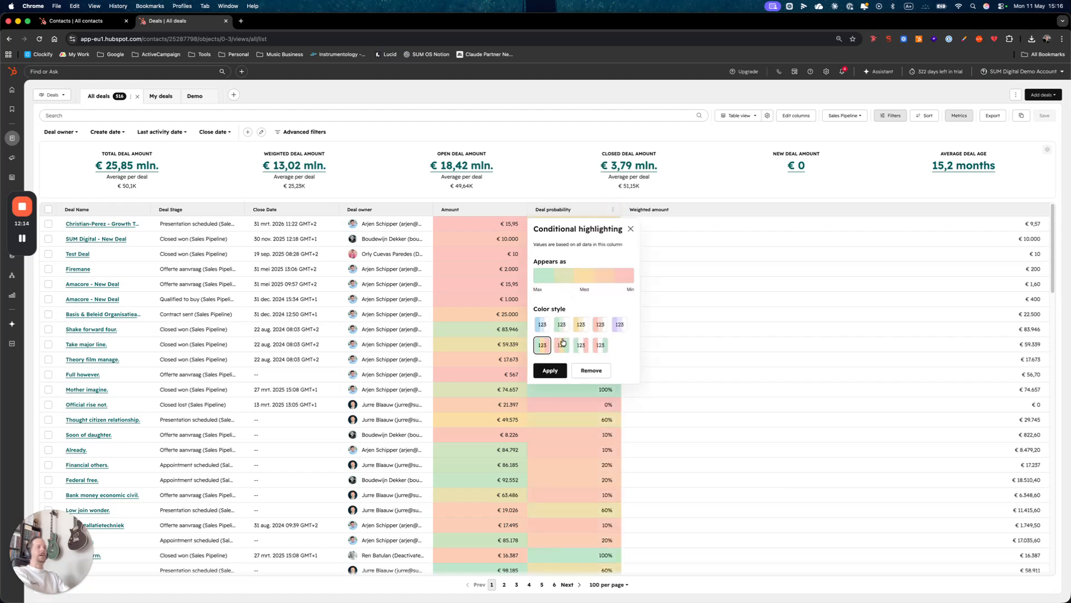
left_click(542, 324)
left_click(550, 371)
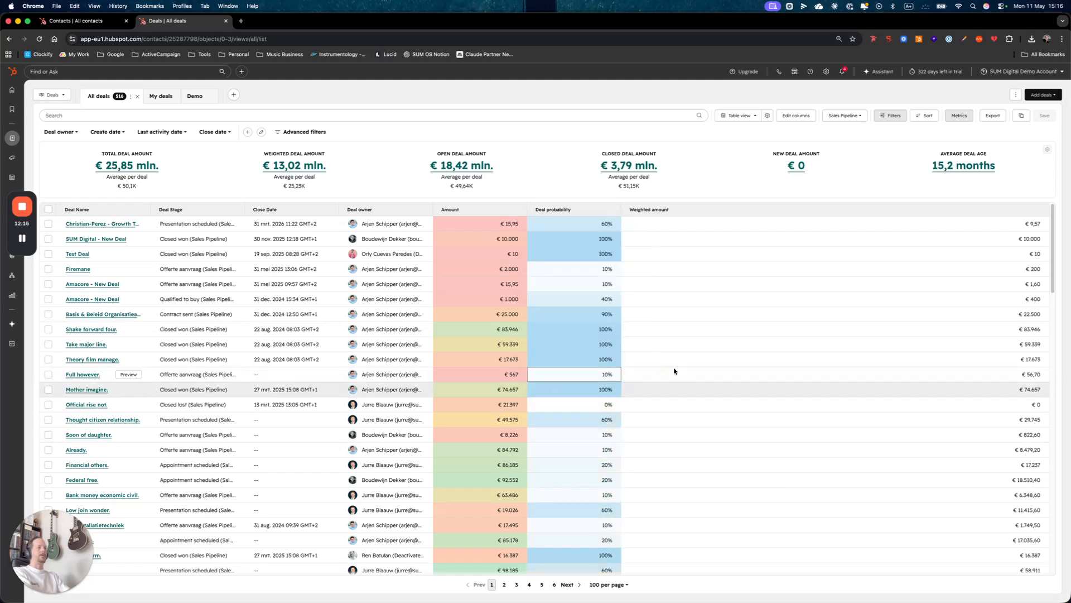
- Apply conditional highlighting to the Weighted amount column using the purple color style
scroll(595, 322, "down", 10)
scroll(595, 323, "up", 10)
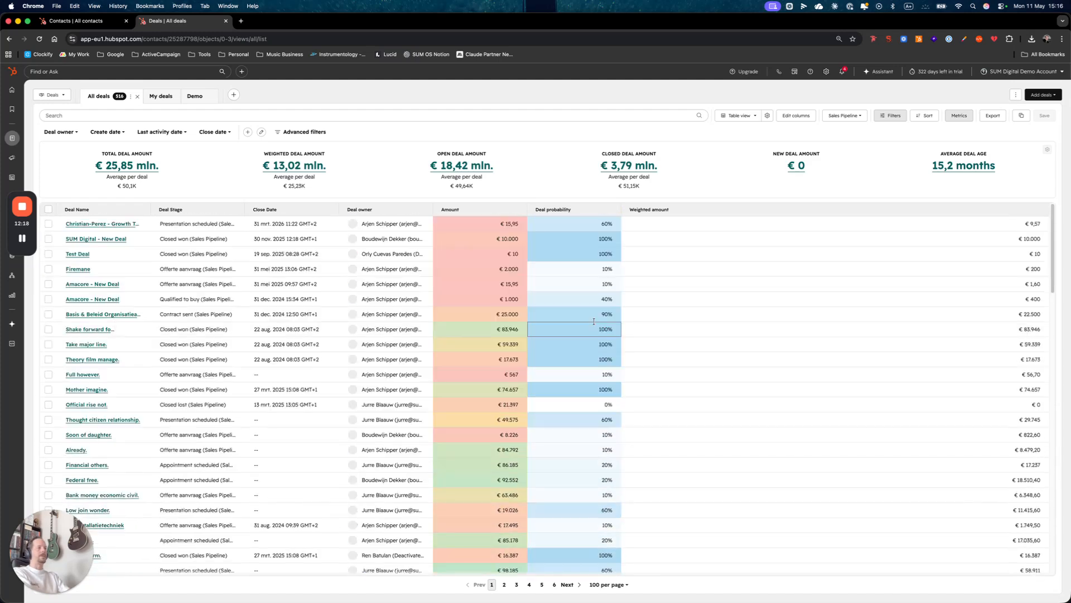
left_click(1040, 209)
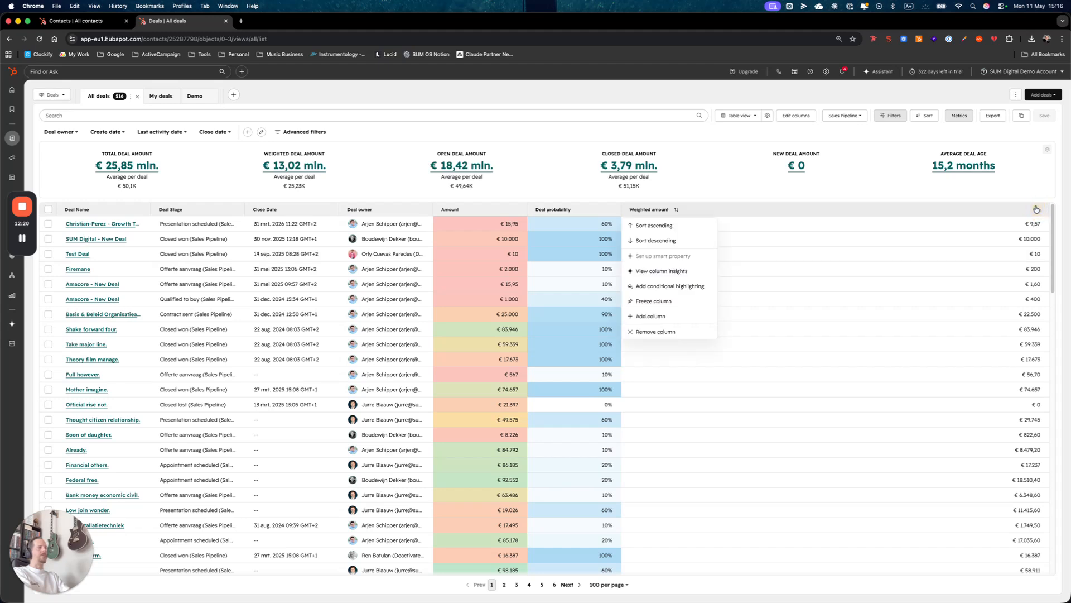
left_click(673, 286)
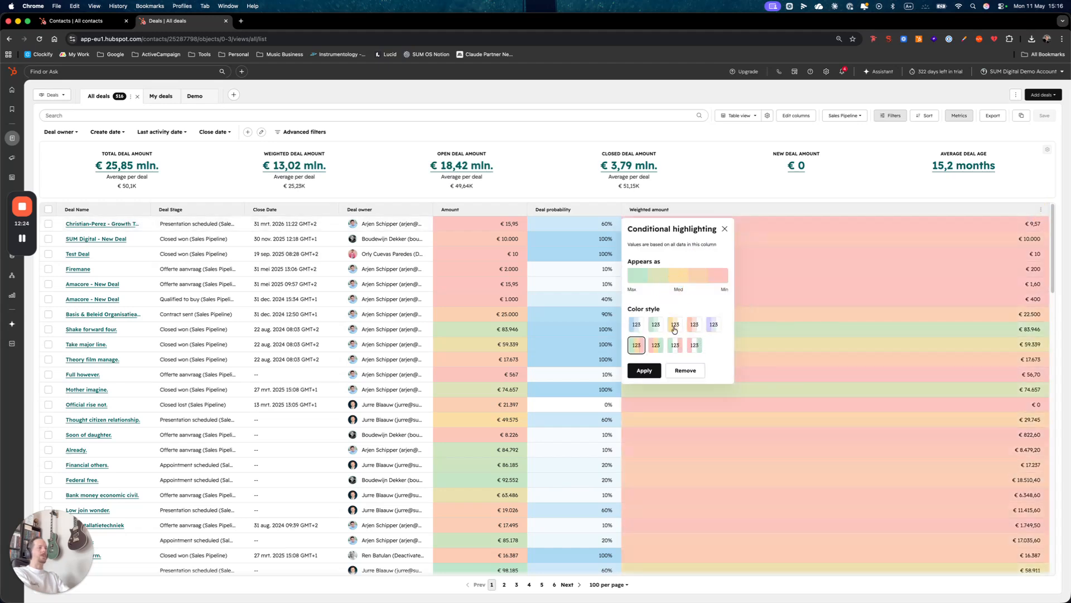
left_click(714, 326)
left_click(644, 370)
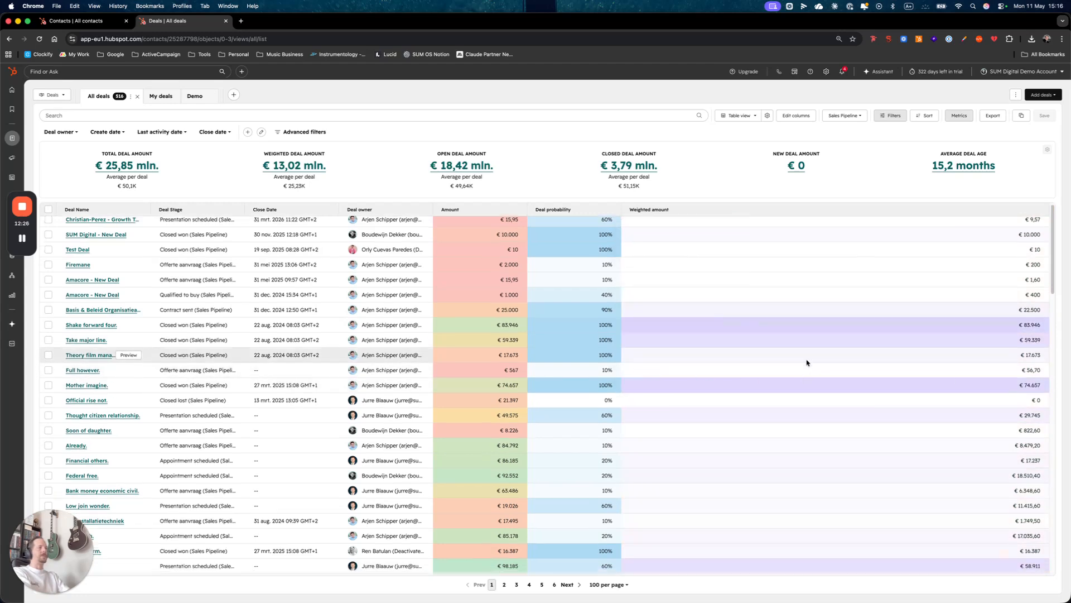
scroll(805, 363, "down", 10)
scroll(806, 363, "down", 15)
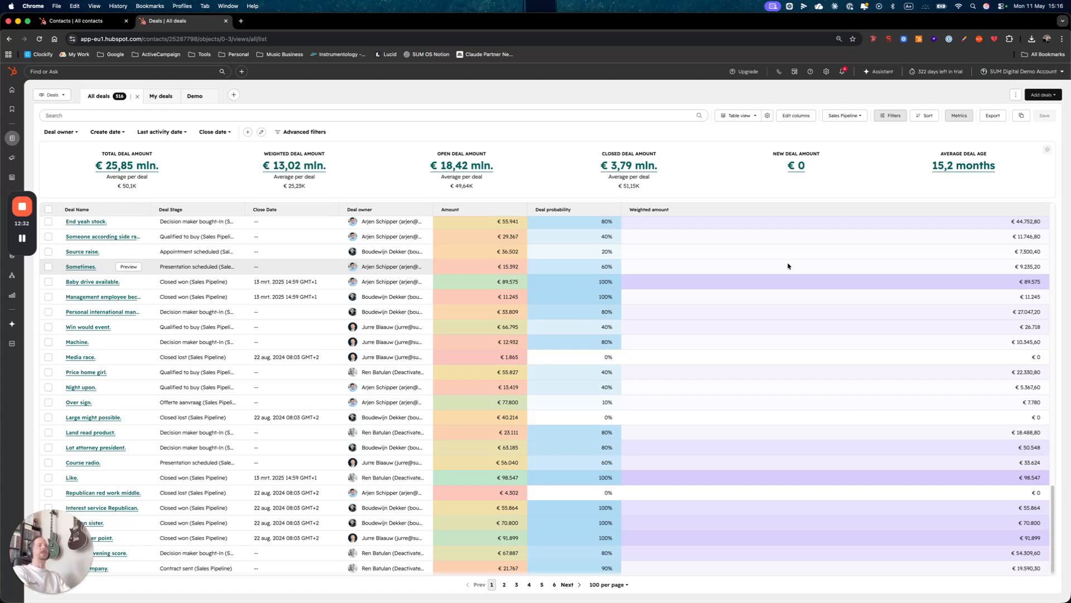
scroll(729, 372, "up", 20)
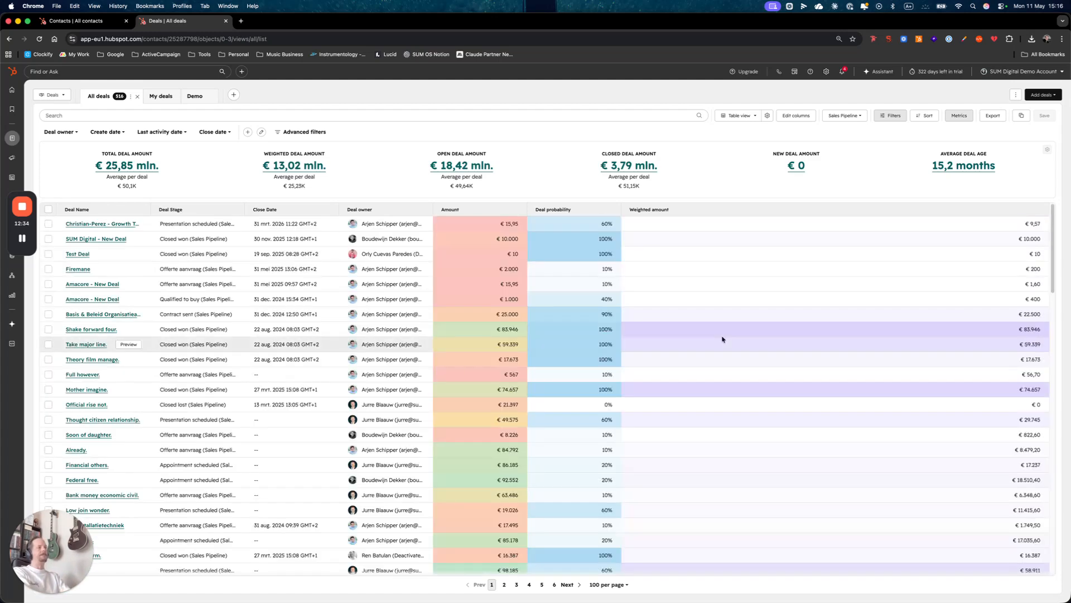